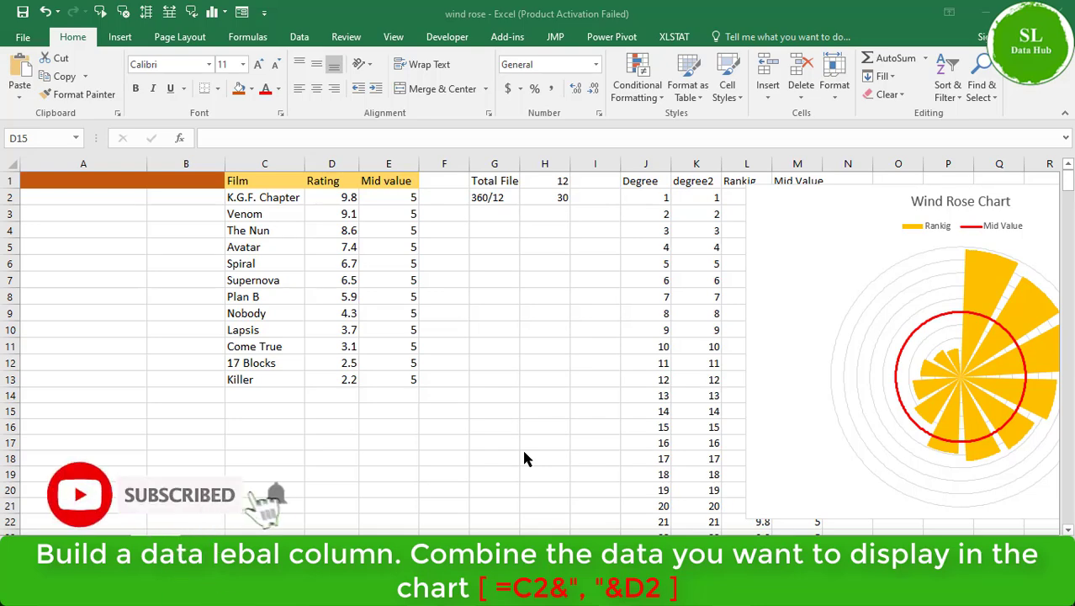
Type the column header 'Lebel' in cell A1
{"action": "left_click", "coordinate": [75, 181]}
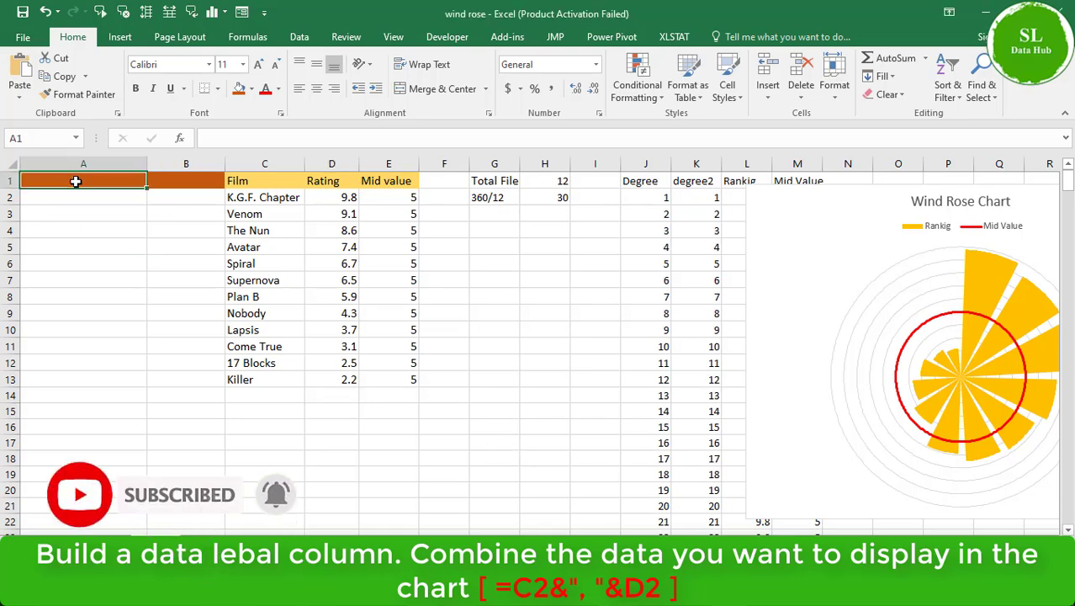
{"action": "type", "text": "Le"}
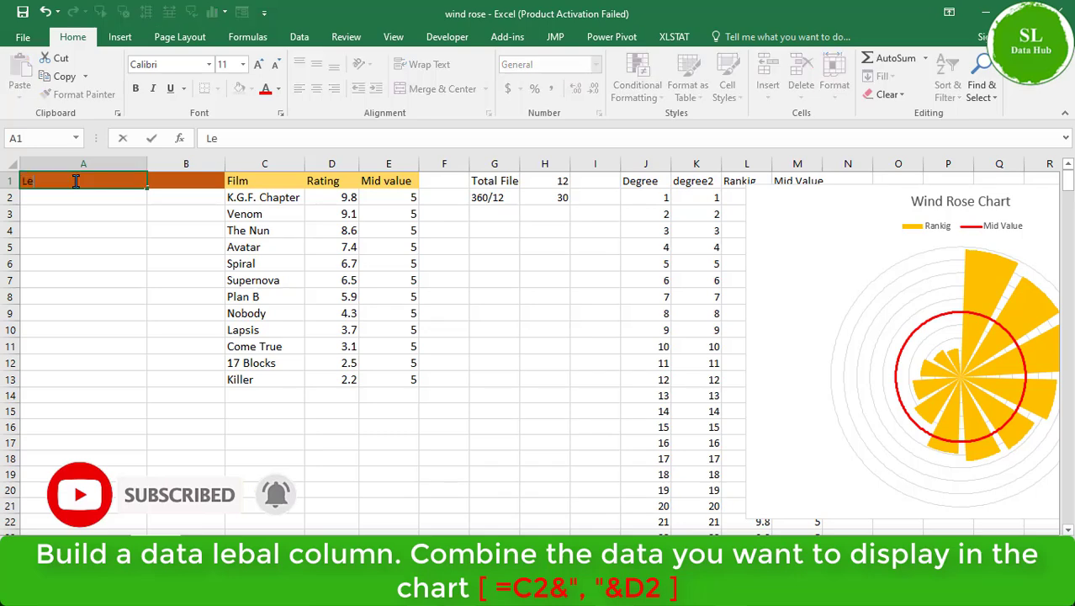
{"action": "type", "text": "bel"}
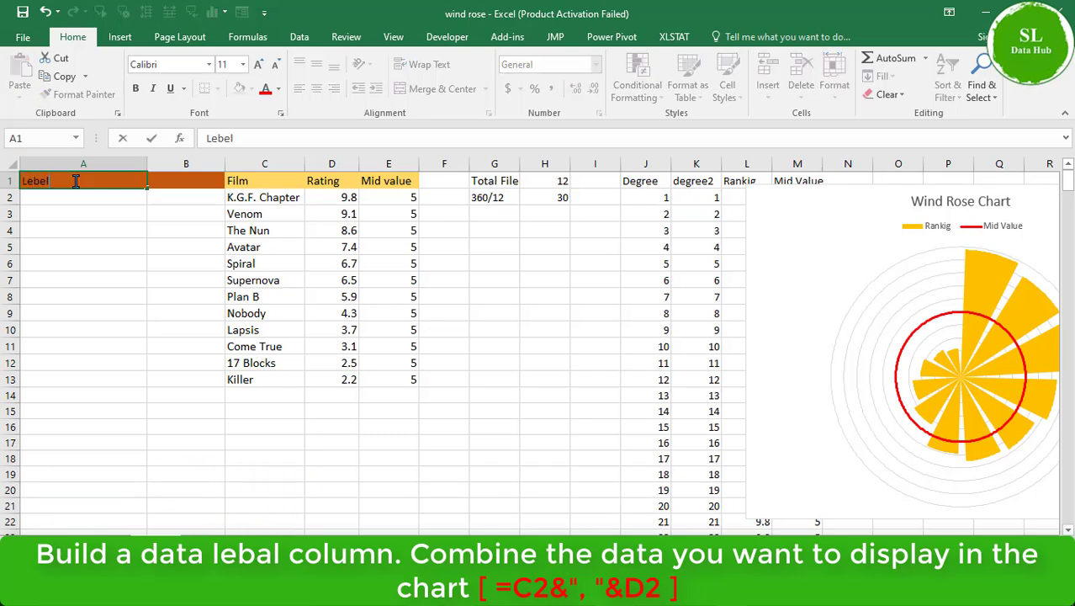
{"action": "left_click", "coordinate": [74, 197]}
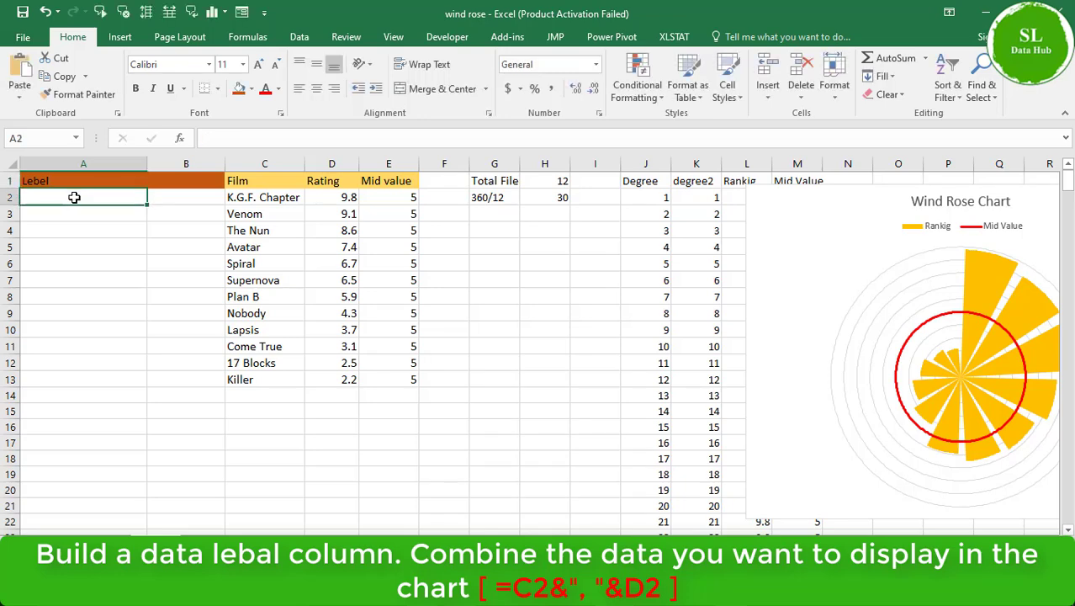
Enter =C2&", "&D2 in A2 and fill it down to A13
{"action": "type", "text": "="}
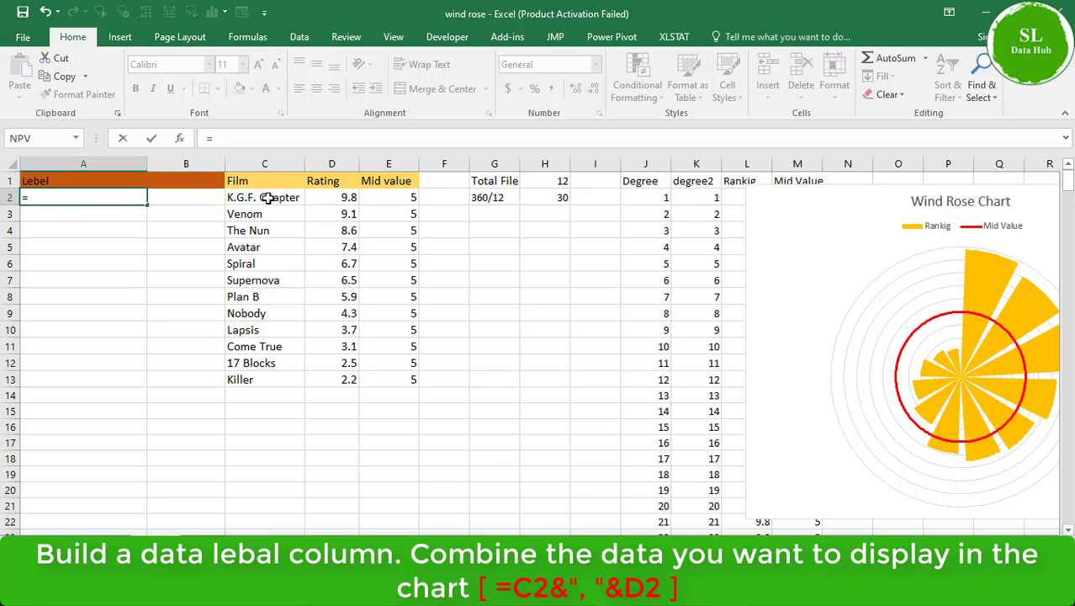
{"action": "left_click", "coordinate": [267, 198]}
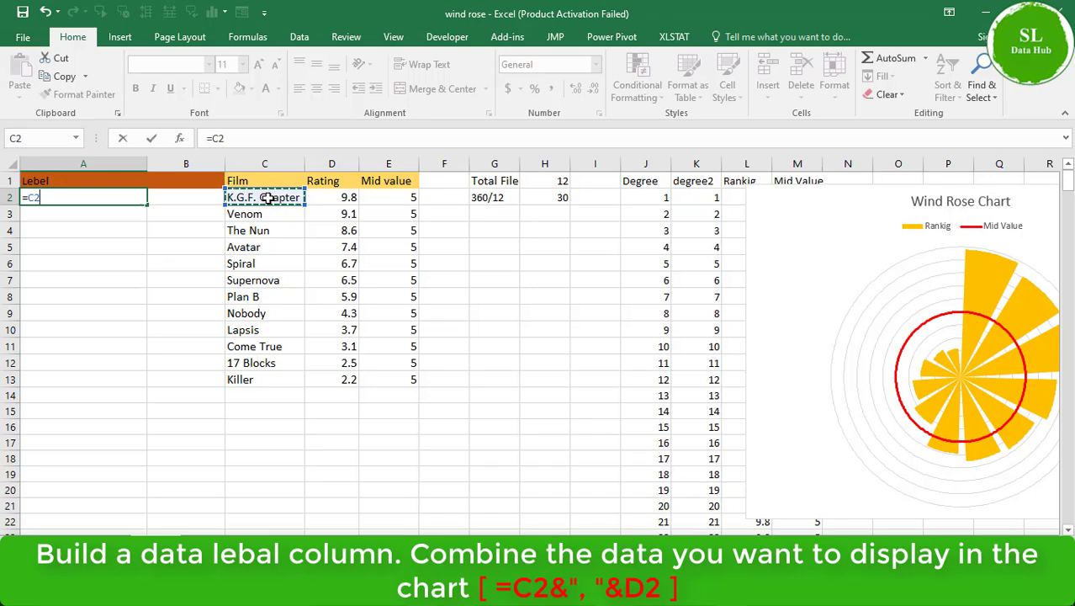
{"action": "type", "text": "&"}
{"action": "type", "text": "\","}
{"action": "type", "text": "&"}
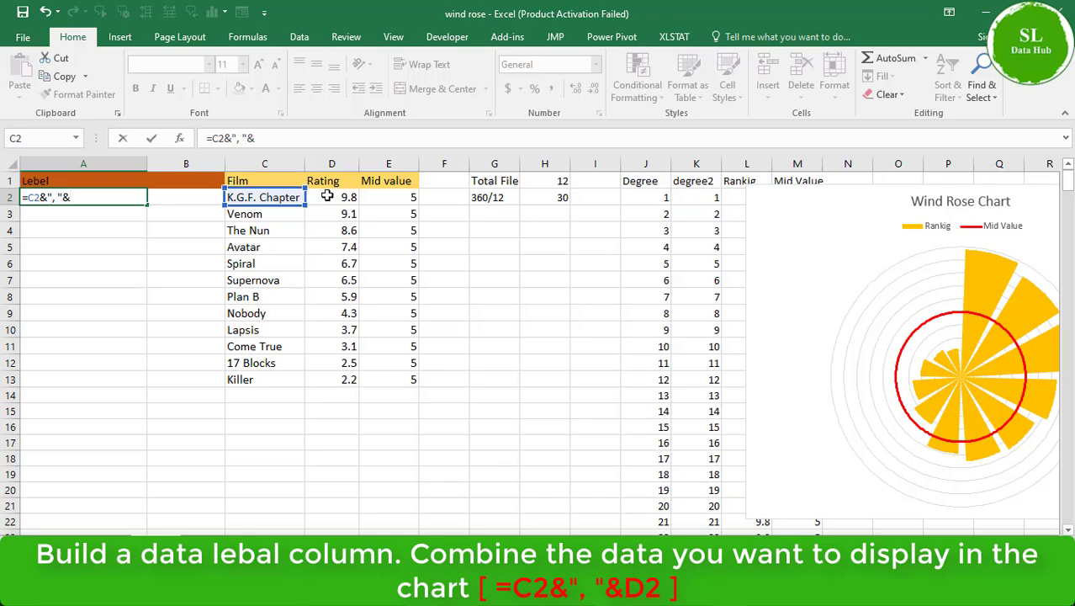
{"action": "left_click", "coordinate": [343, 195]}
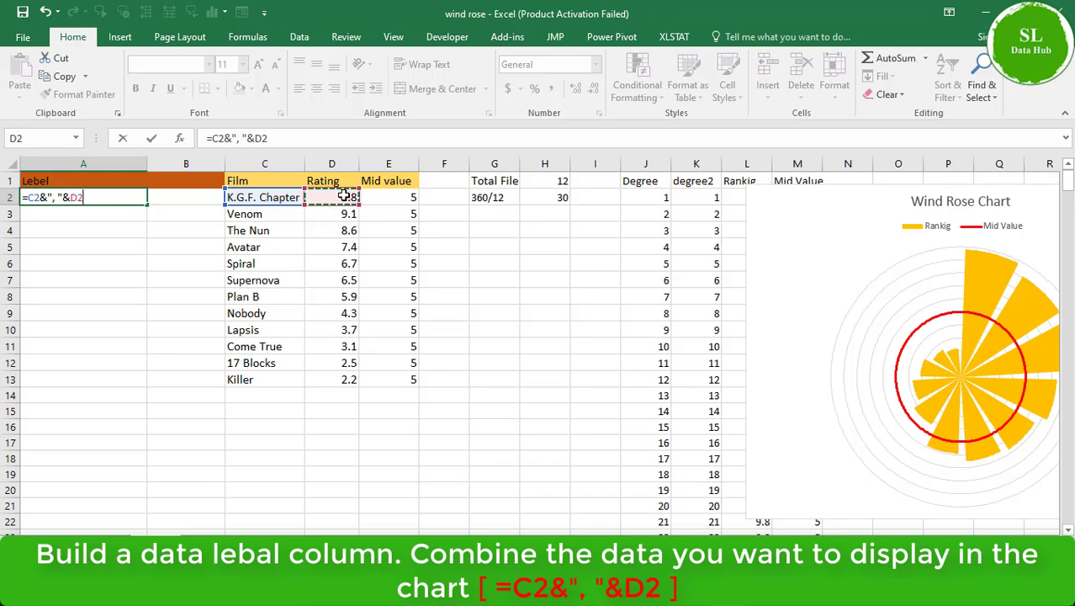
{"action": "key", "text": "Return"}
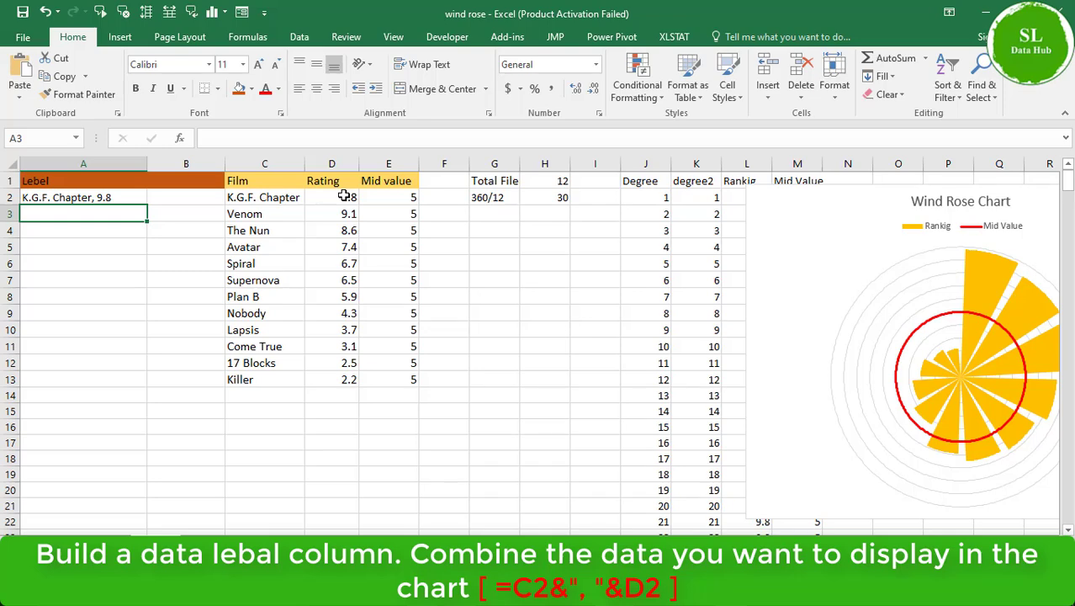
{"action": "left_click", "coordinate": [113, 199]}
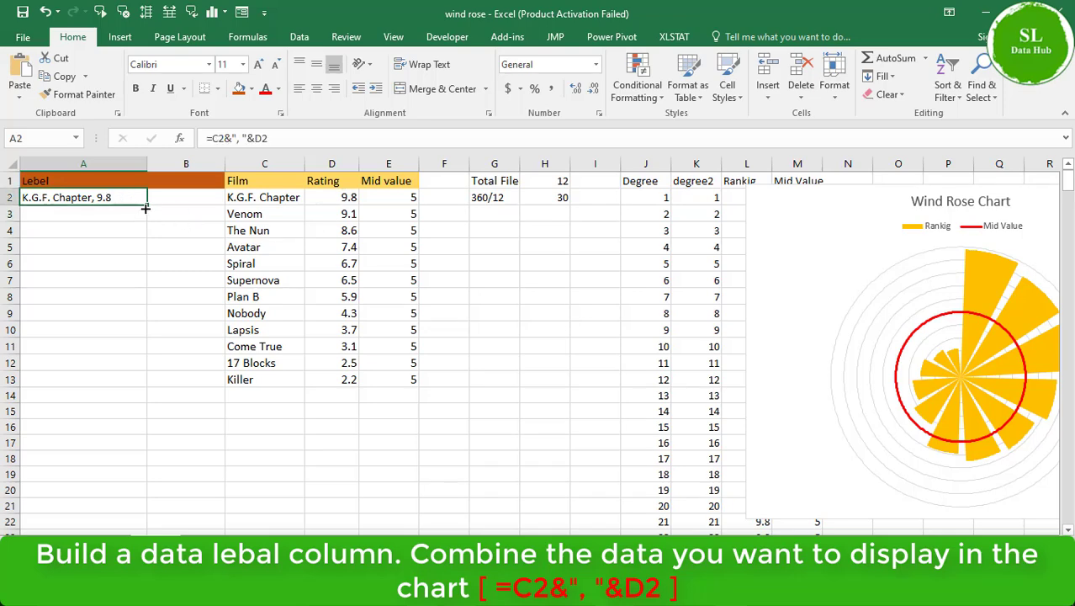
{"action": "left_click_drag", "start_coordinate": [145, 203], "coordinate": [139, 391]}
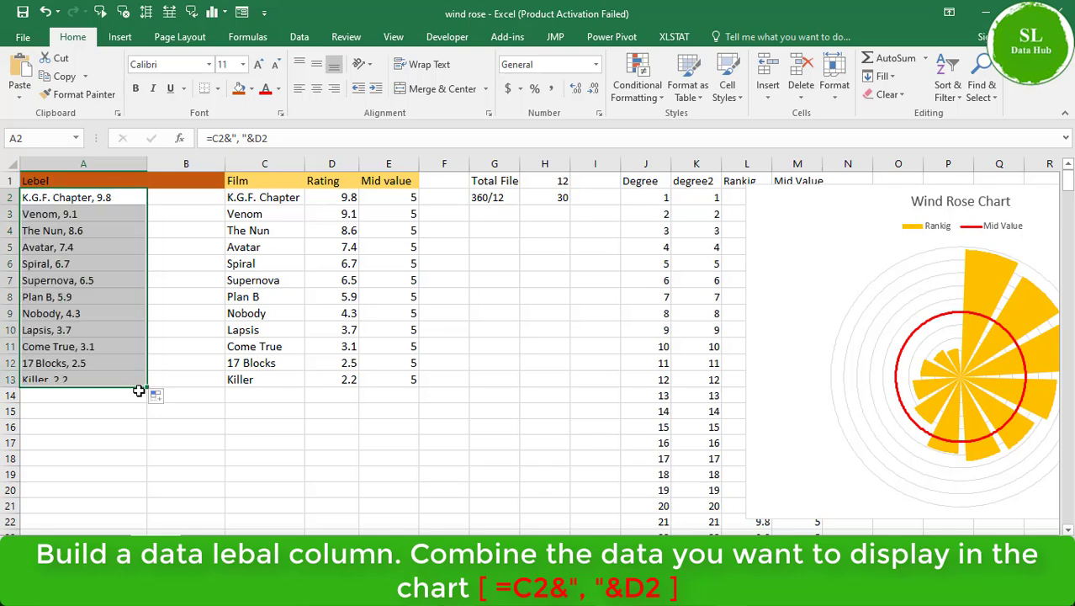
{"action": "left_click", "coordinate": [181, 180]}
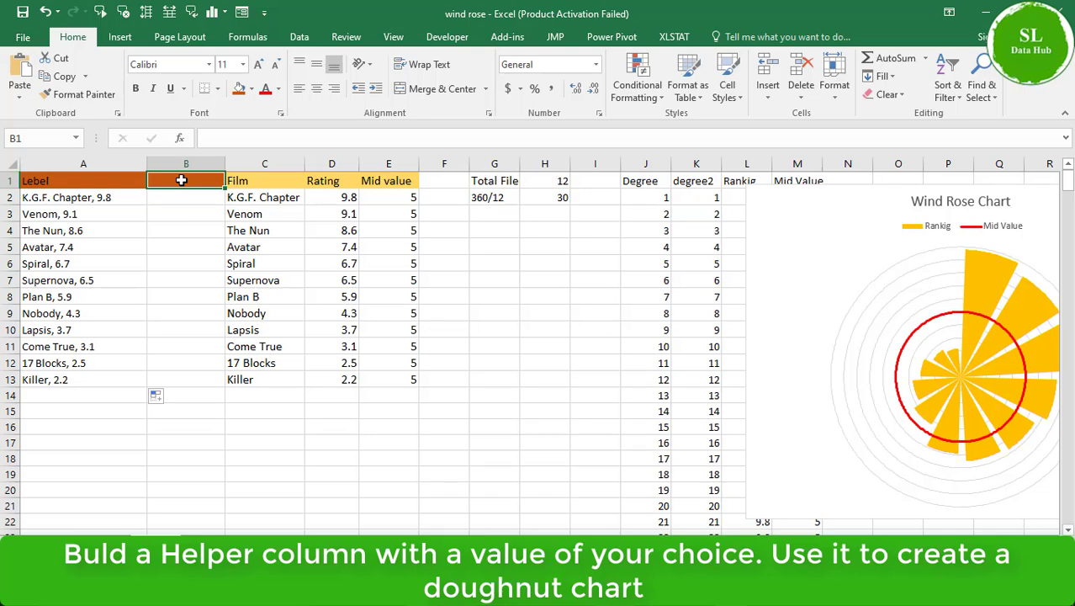
Put the header 'Helper' in B1 and fill the value 20 from B2 down to B13
{"action": "type", "text": "Hel"}
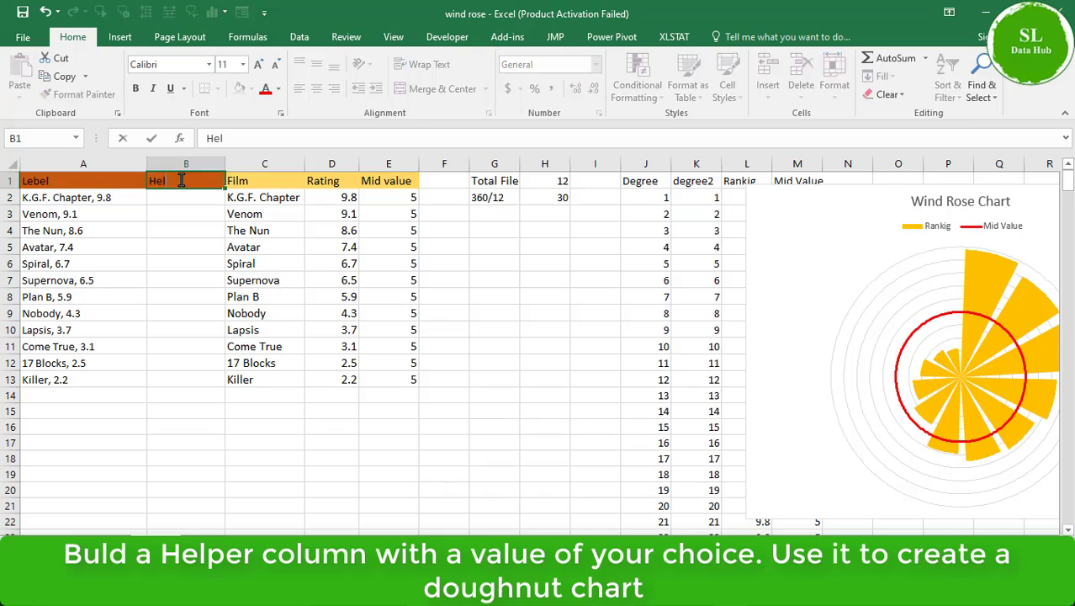
{"action": "type", "text": "per"}
{"action": "left_click", "coordinate": [200, 198]}
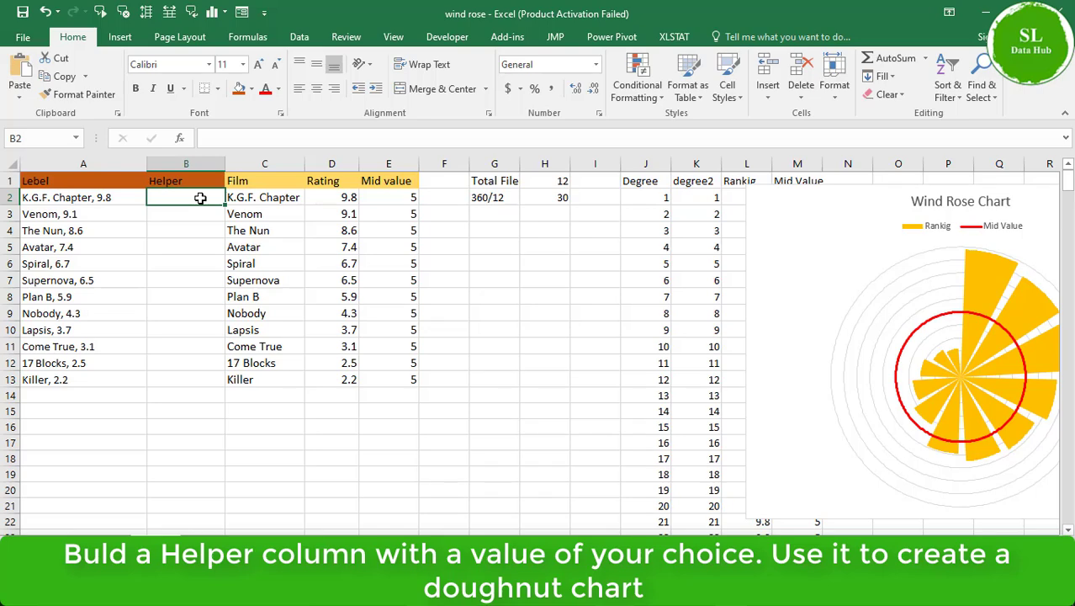
{"action": "type", "text": "20"}
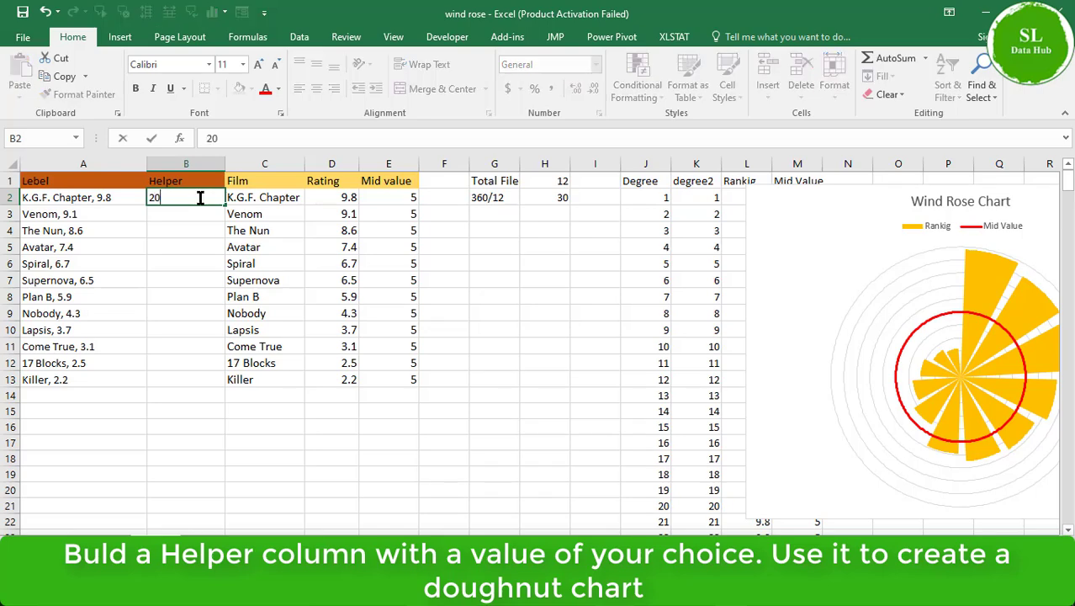
{"action": "key", "text": "Return"}
{"action": "left_click", "coordinate": [217, 199]}
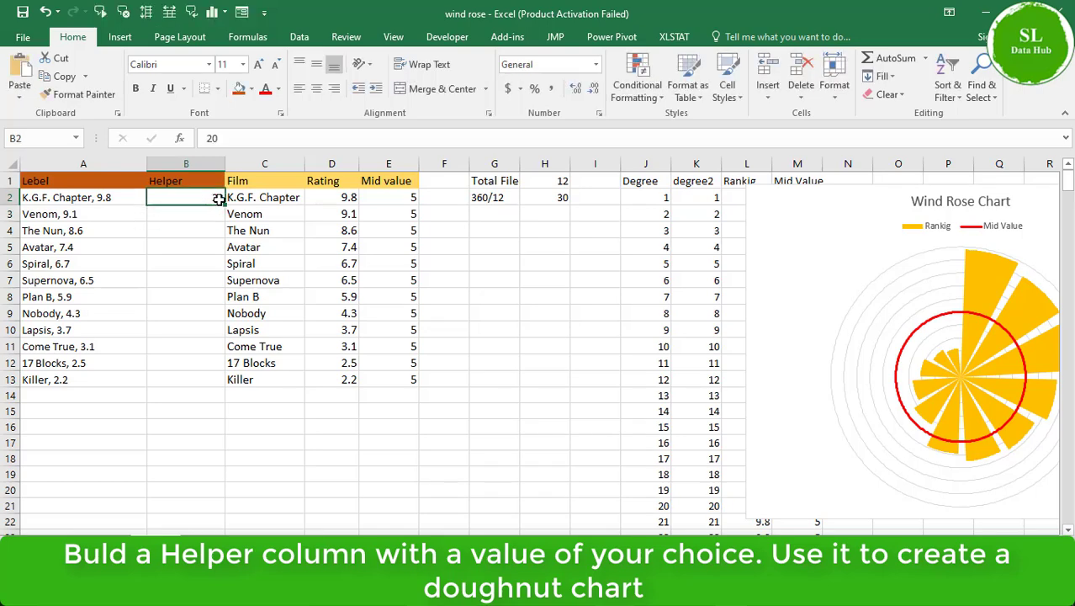
{"action": "left_click_drag", "start_coordinate": [218, 199], "coordinate": [224, 386]}
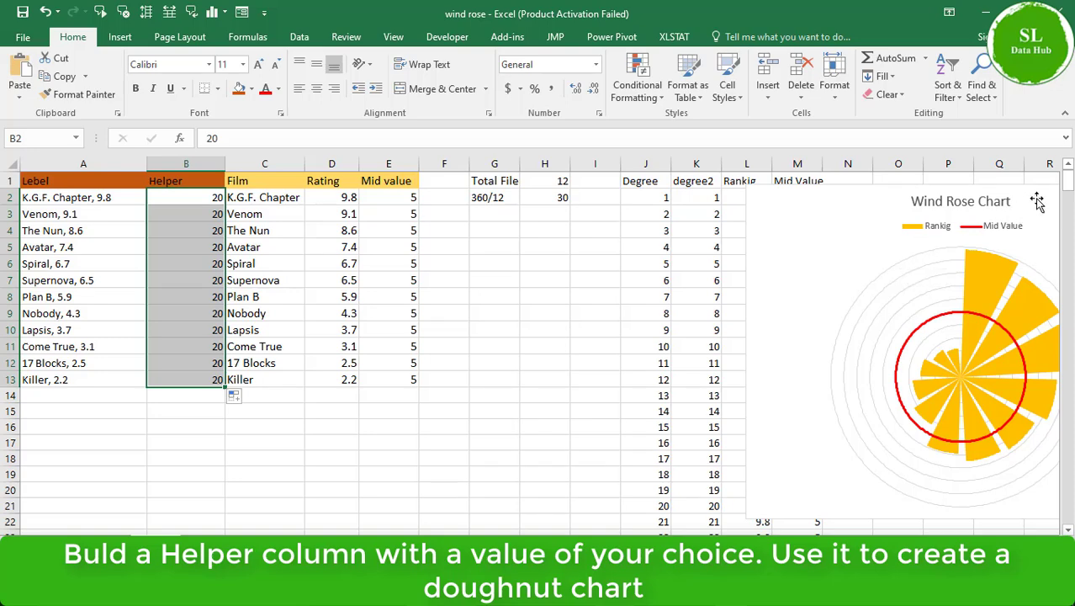
{"action": "left_click", "coordinate": [915, 246]}
Move the chart beside the data and add a 'Helper' series with values B2:B13
{"action": "left_click_drag", "start_coordinate": [1003, 198], "coordinate": [734, 177]}
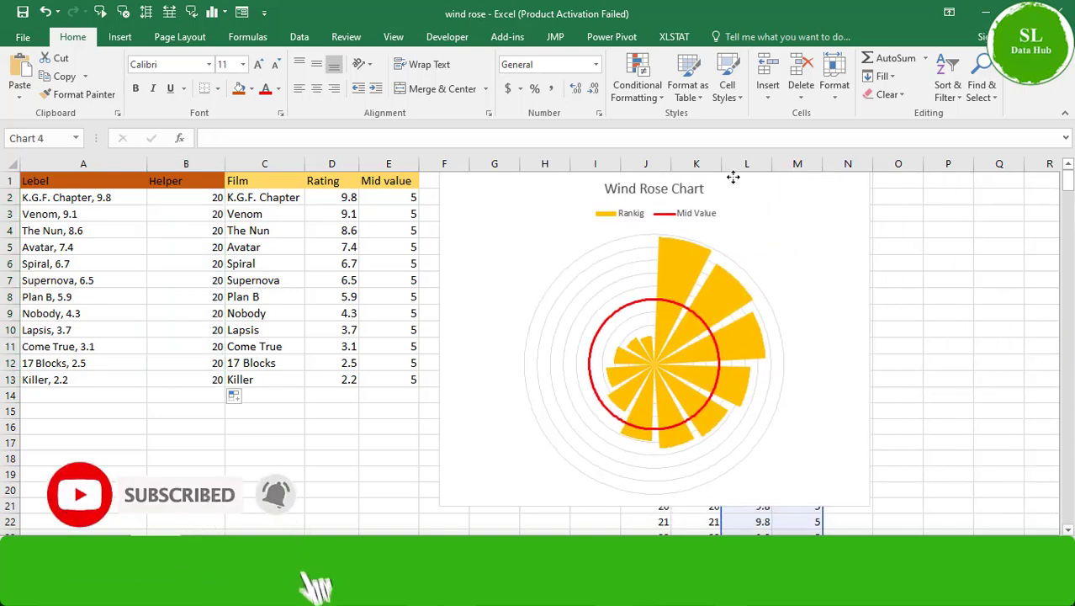
{"action": "left_click", "coordinate": [555, 252]}
{"action": "right_click", "coordinate": [556, 254]}
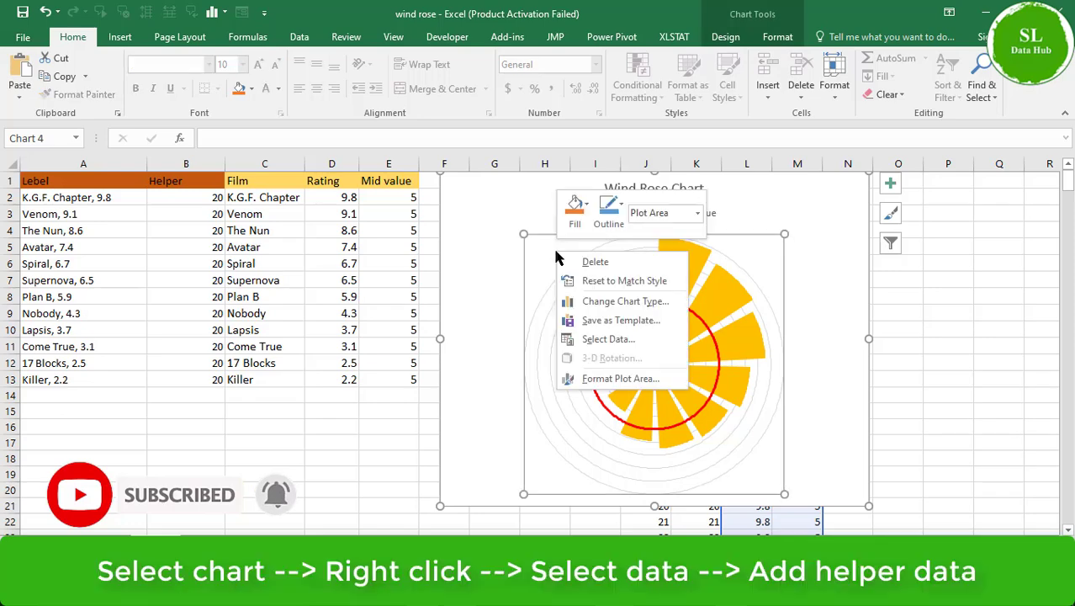
{"action": "left_click", "coordinate": [614, 340]}
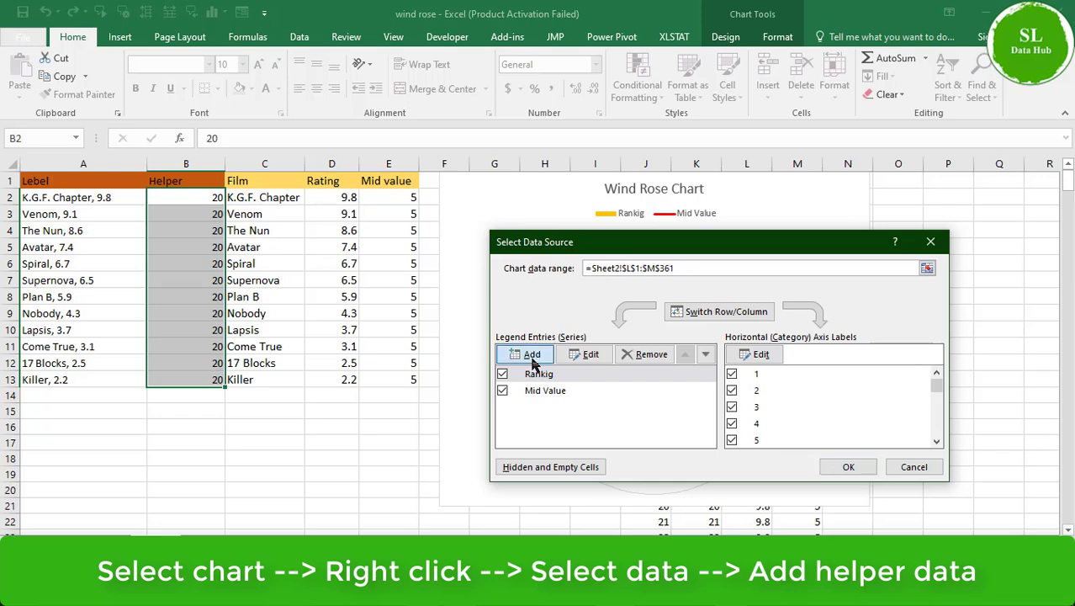
{"action": "left_click", "coordinate": [528, 355]}
{"action": "type", "text": "H"}
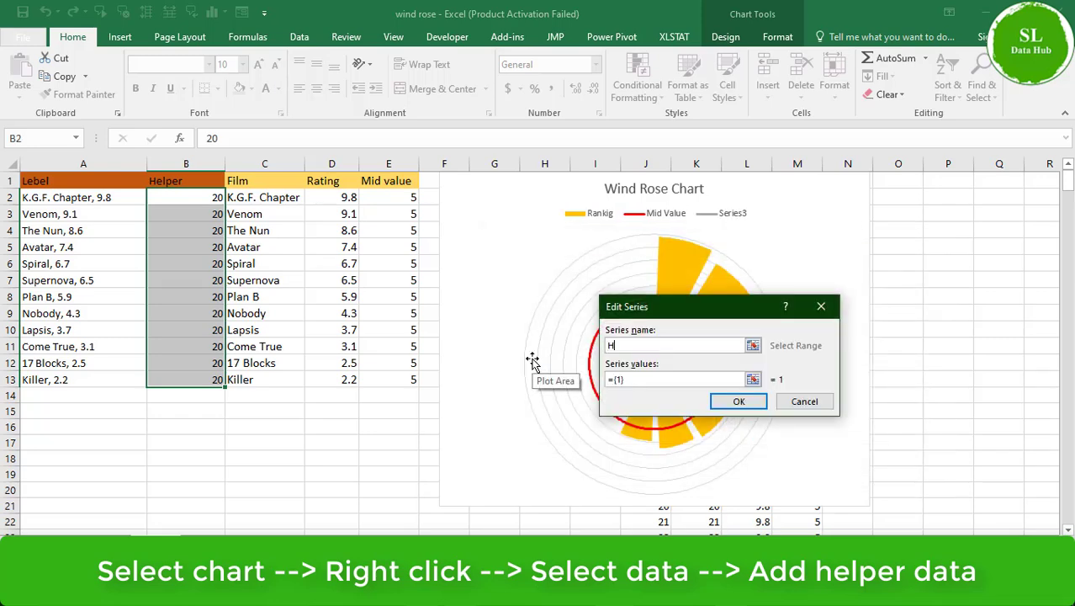
{"action": "type", "text": "elper"}
{"action": "left_click", "coordinate": [639, 379]}
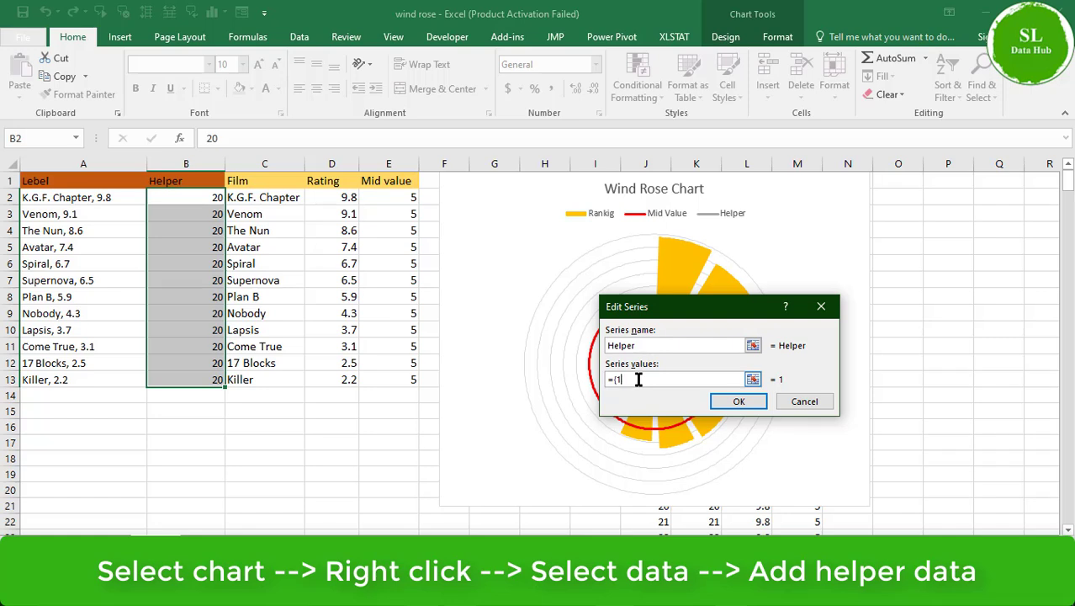
{"action": "key", "text": "BackSpace"}
{"action": "key", "text": "BackSpace"}
{"action": "key", "text": "BackSpace"}
{"action": "key", "text": "BackSpace"}
{"action": "left_click_drag", "start_coordinate": [186, 202], "coordinate": [172, 383]}
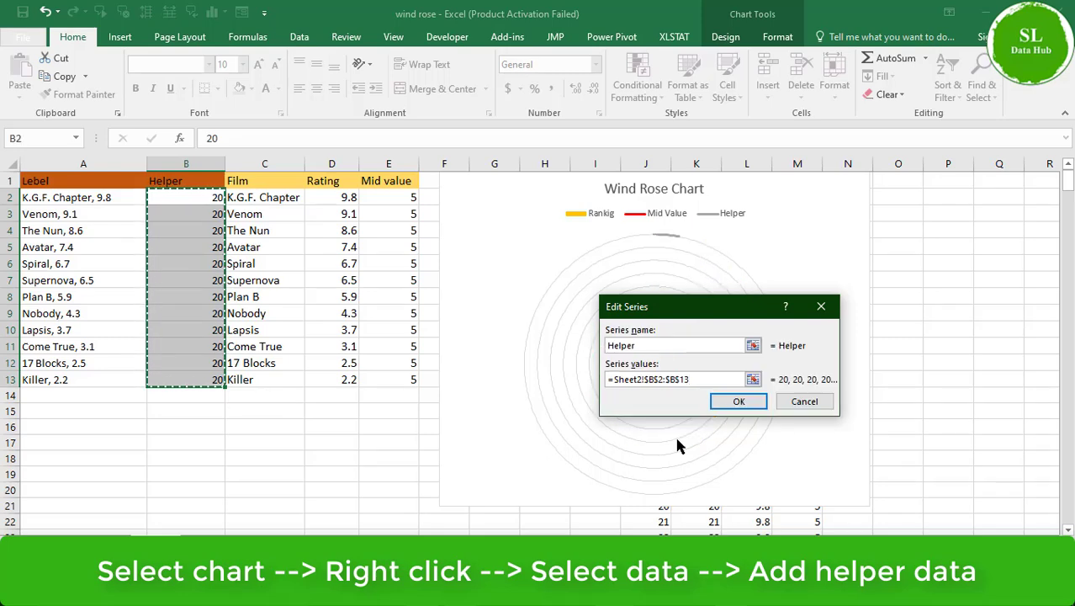
{"action": "left_click", "coordinate": [738, 401]}
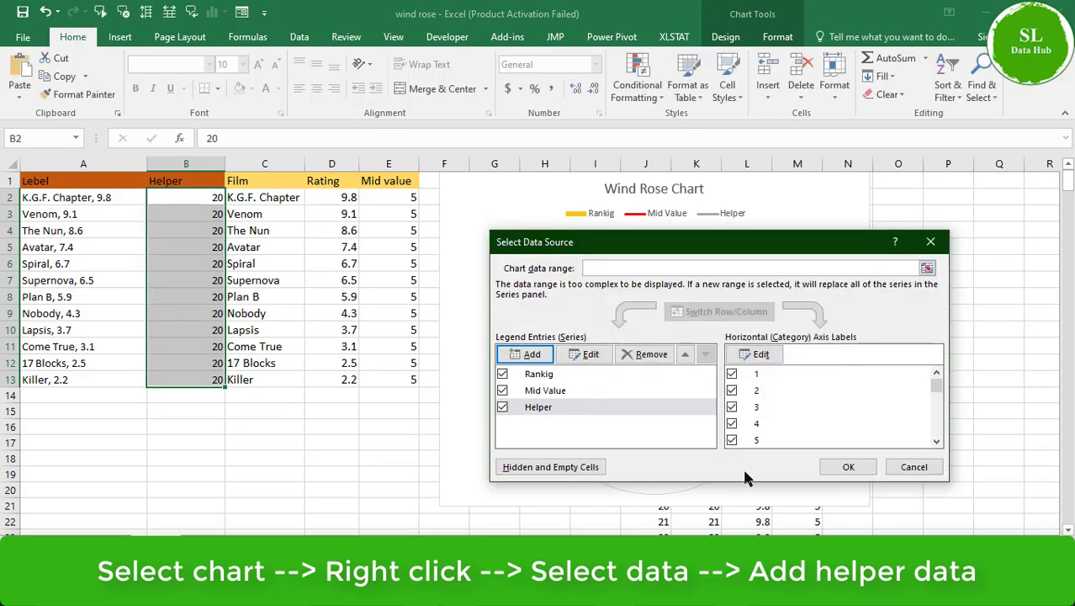
{"action": "left_click", "coordinate": [848, 467]}
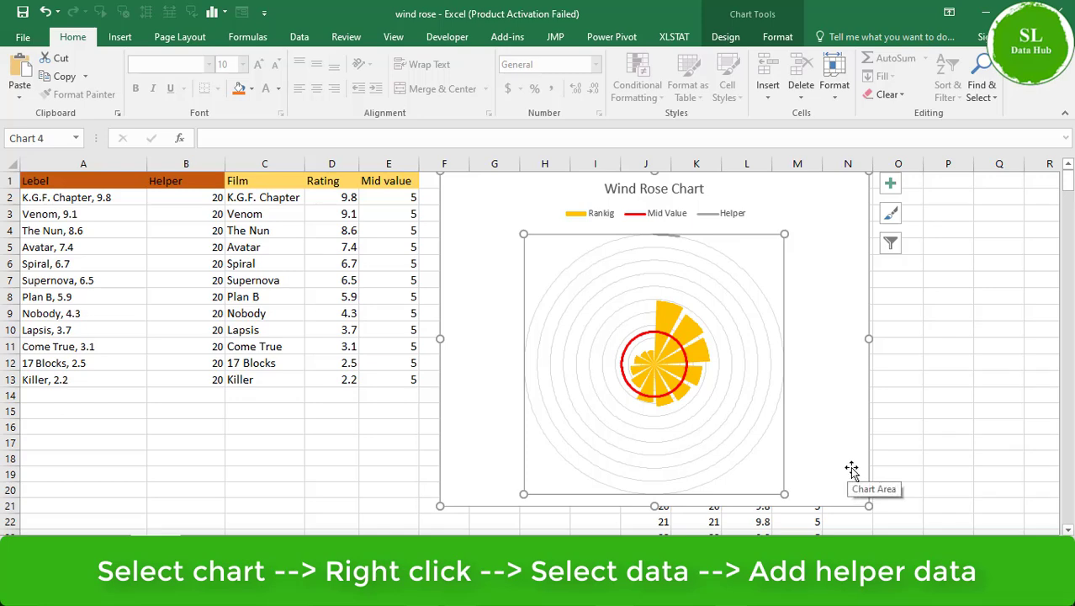
Set the Helper series outline to Red from the standard colours
{"action": "mouse_move", "coordinate": [673, 242]}
{"action": "left_click", "coordinate": [673, 241]}
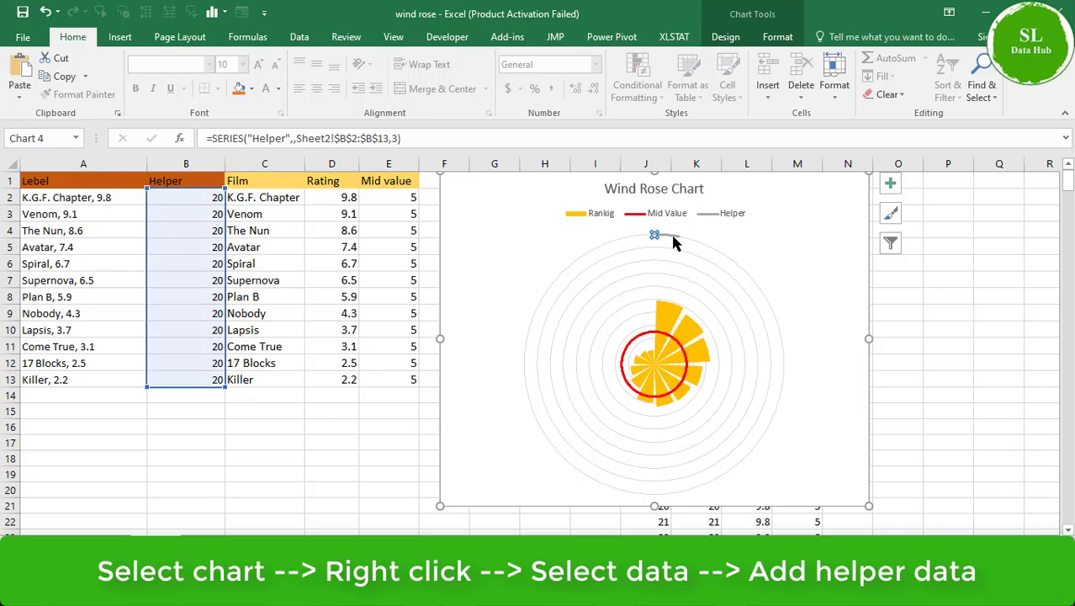
{"action": "right_click", "coordinate": [673, 242]}
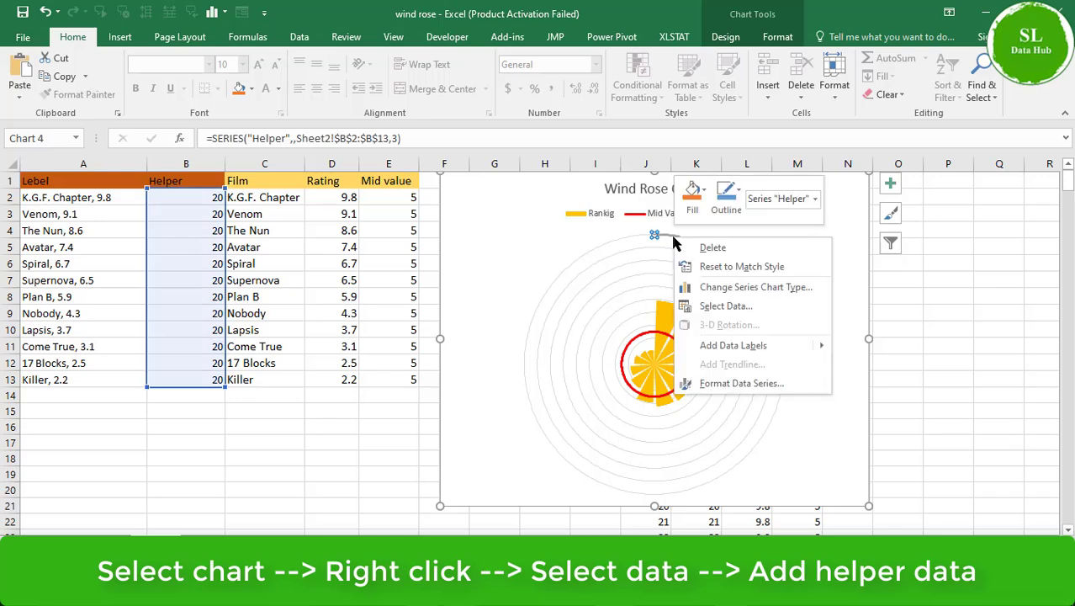
{"action": "left_click", "coordinate": [727, 198]}
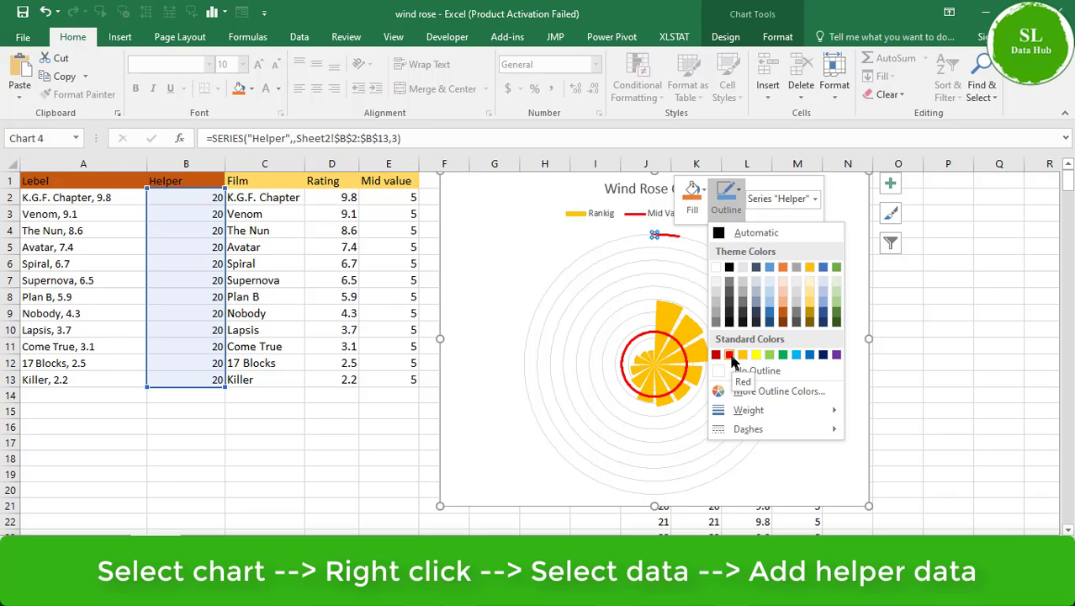
{"action": "left_click", "coordinate": [729, 356]}
{"action": "left_click", "coordinate": [813, 310]}
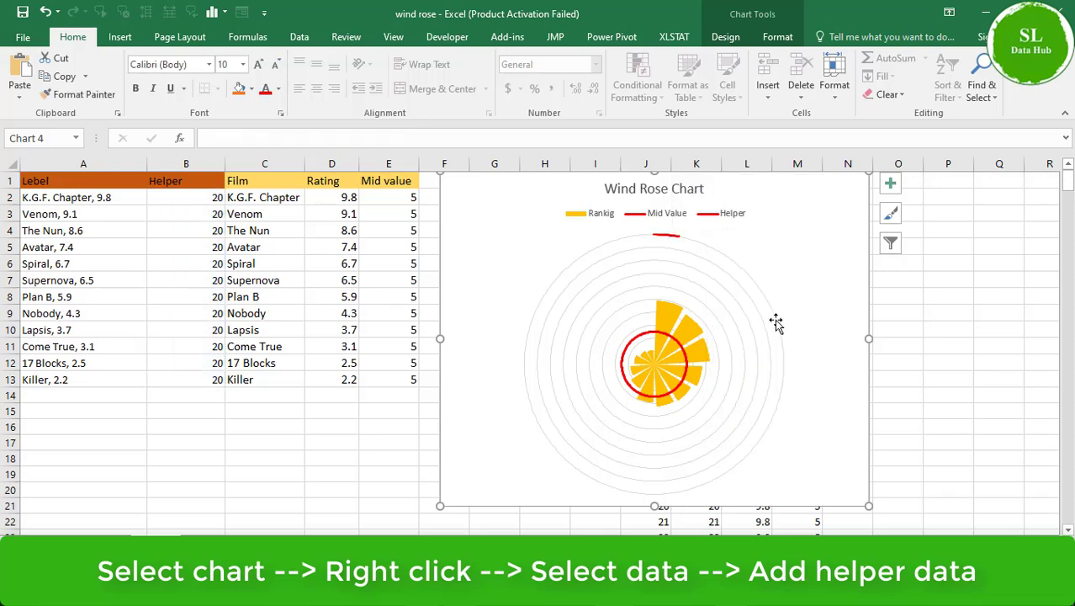
{"action": "left_click", "coordinate": [775, 323]}
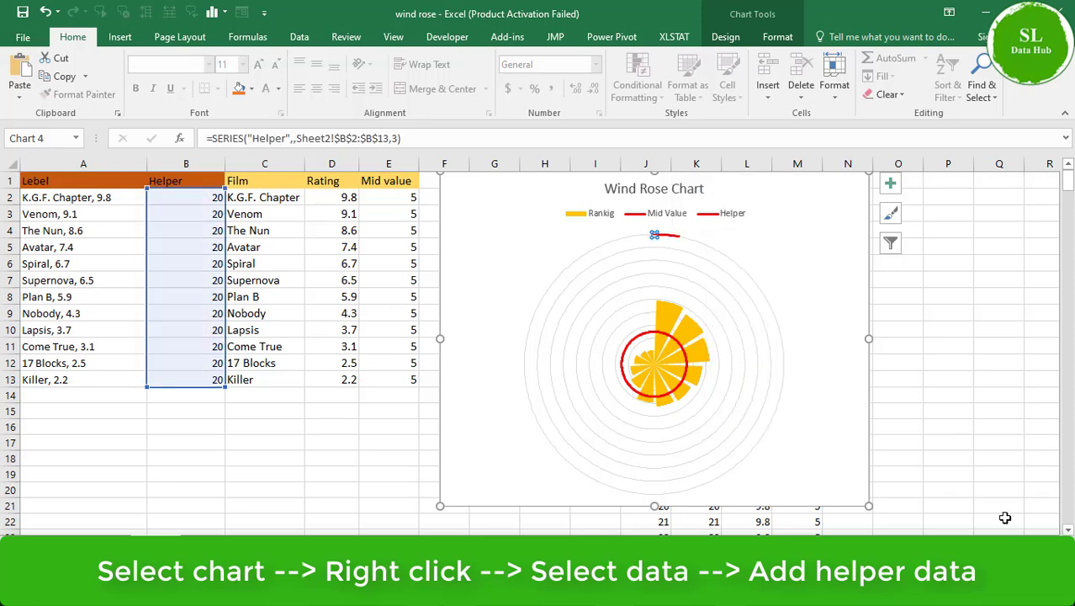
Change the Helper series chart type to Doughnut in a combo chart
{"action": "left_click", "coordinate": [727, 39]}
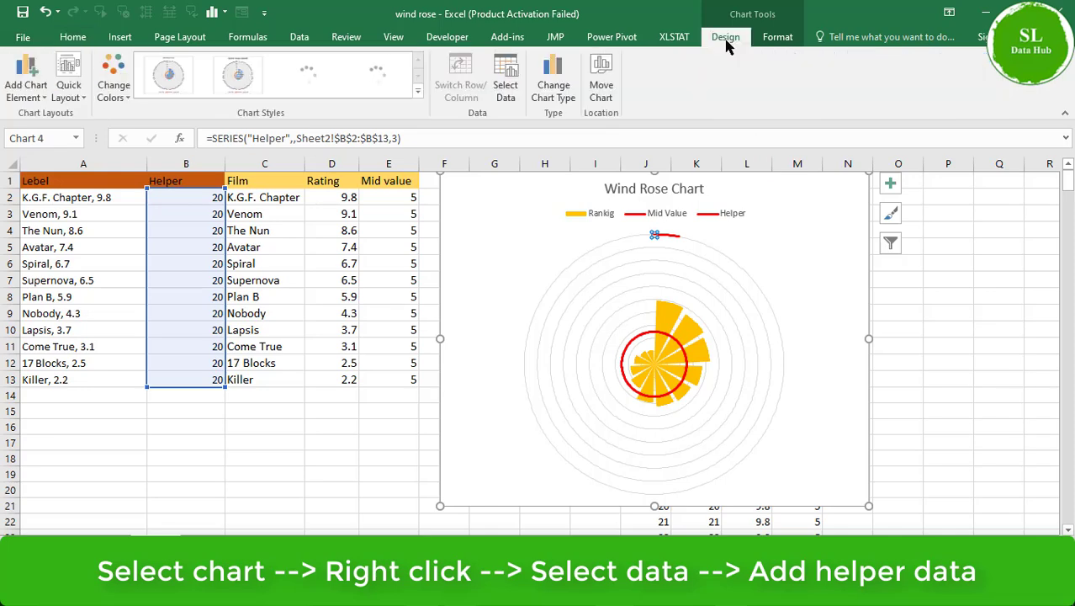
{"action": "left_click", "coordinate": [567, 83]}
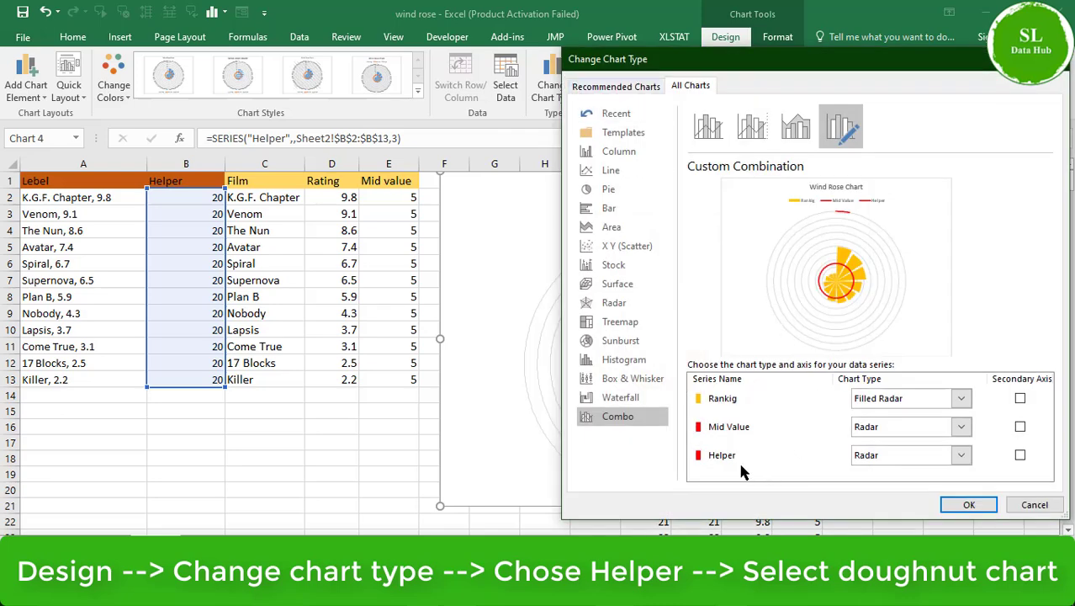
{"action": "left_click", "coordinate": [962, 455]}
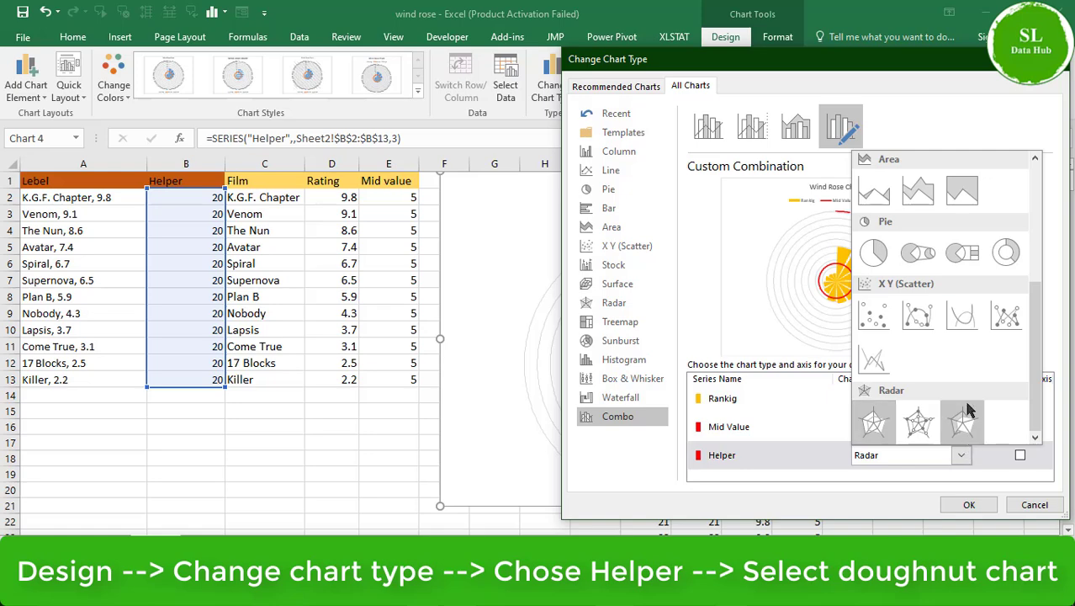
{"action": "left_click", "coordinate": [1011, 251]}
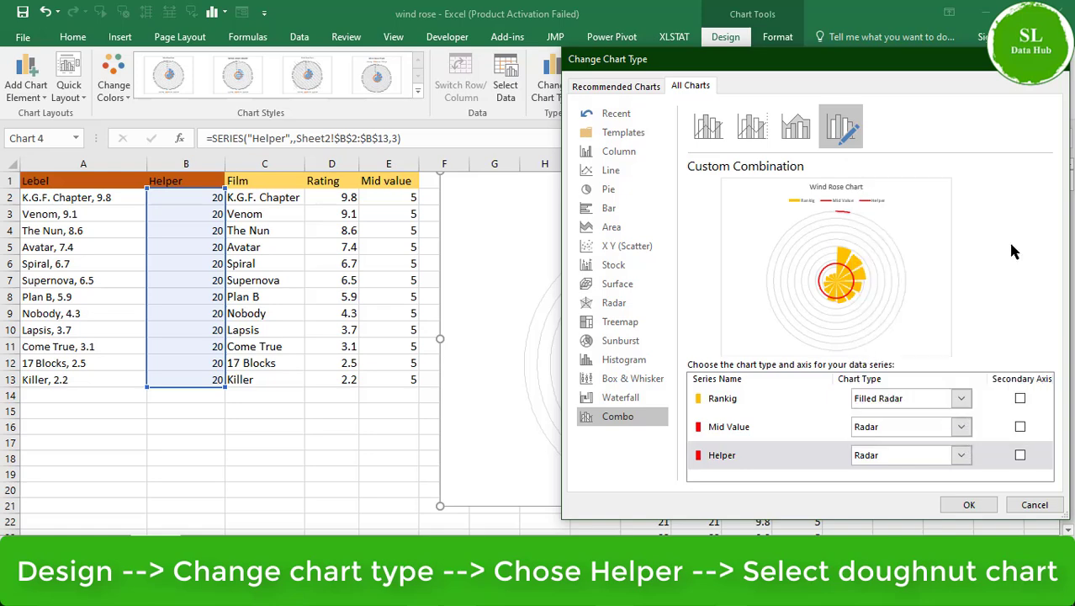
{"action": "left_click", "coordinate": [983, 505]}
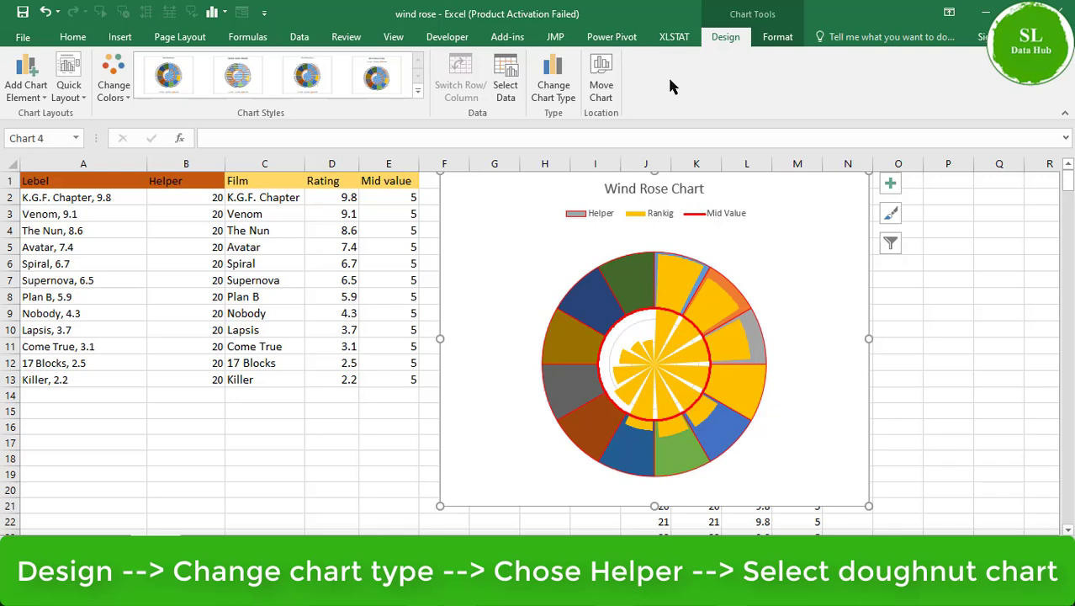
{"action": "left_click", "coordinate": [776, 37]}
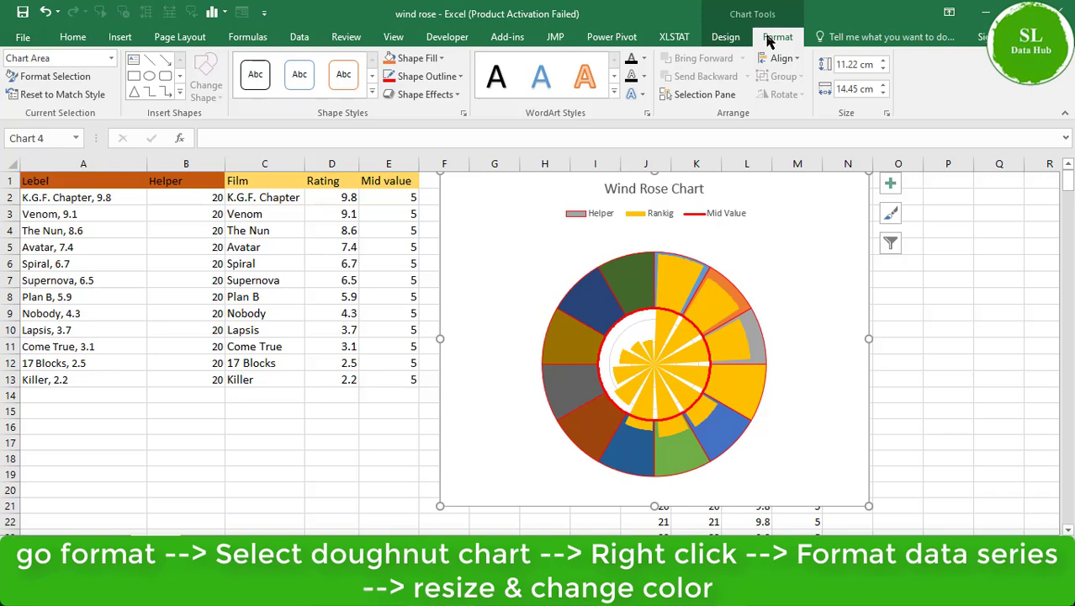
Select the outer doughnut ring holding the Helper series
{"action": "left_click", "coordinate": [625, 287]}
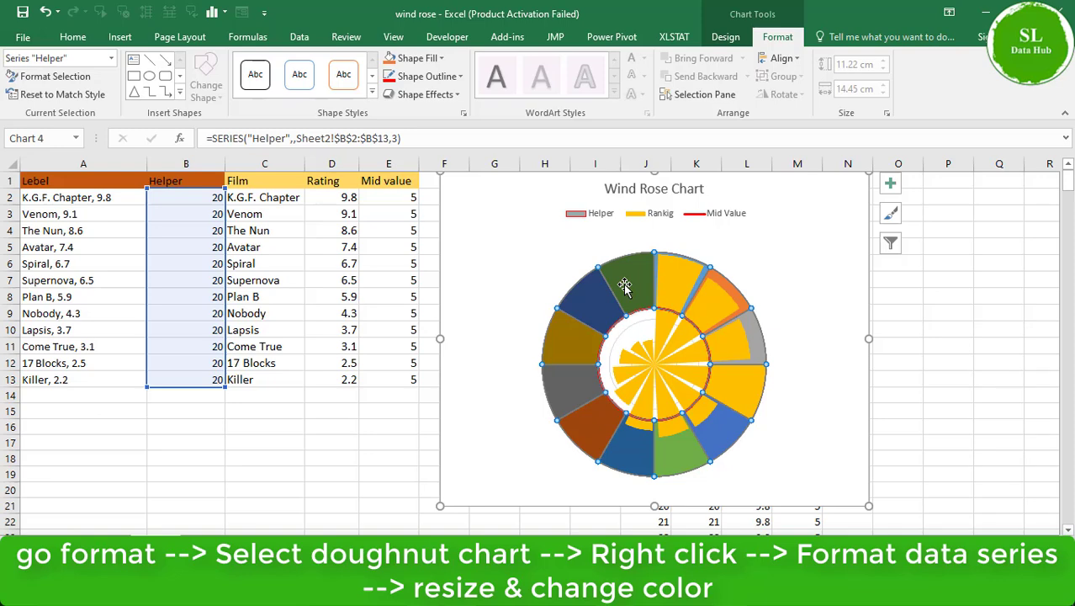
Set the Helper doughnut's hole size to 80% in Format Data Series
{"action": "right_click", "coordinate": [624, 286]}
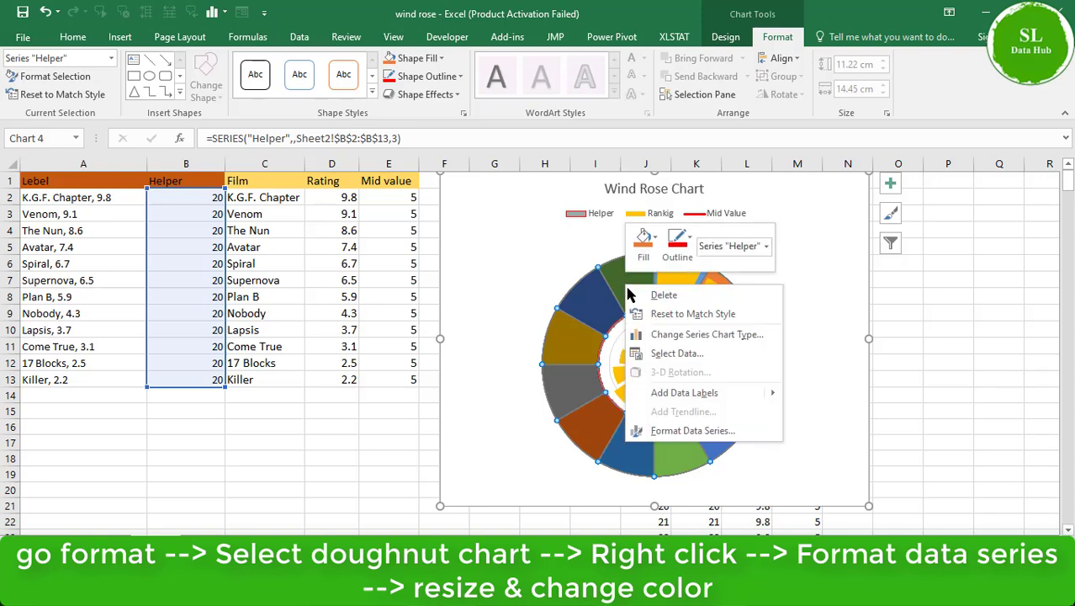
{"action": "left_click", "coordinate": [696, 430]}
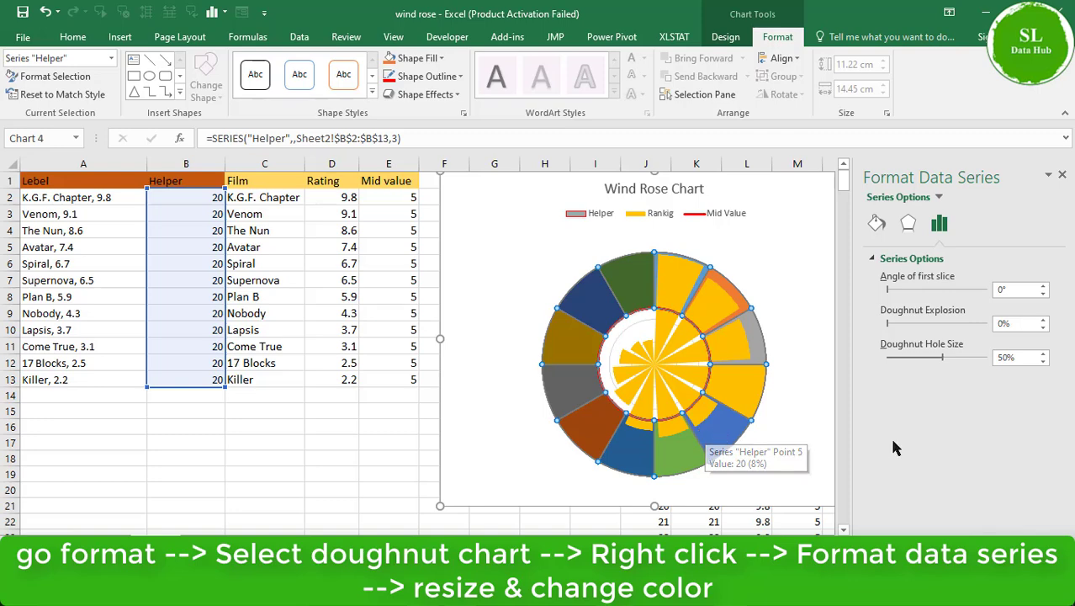
{"action": "left_click_drag", "start_coordinate": [943, 360], "coordinate": [923, 360]}
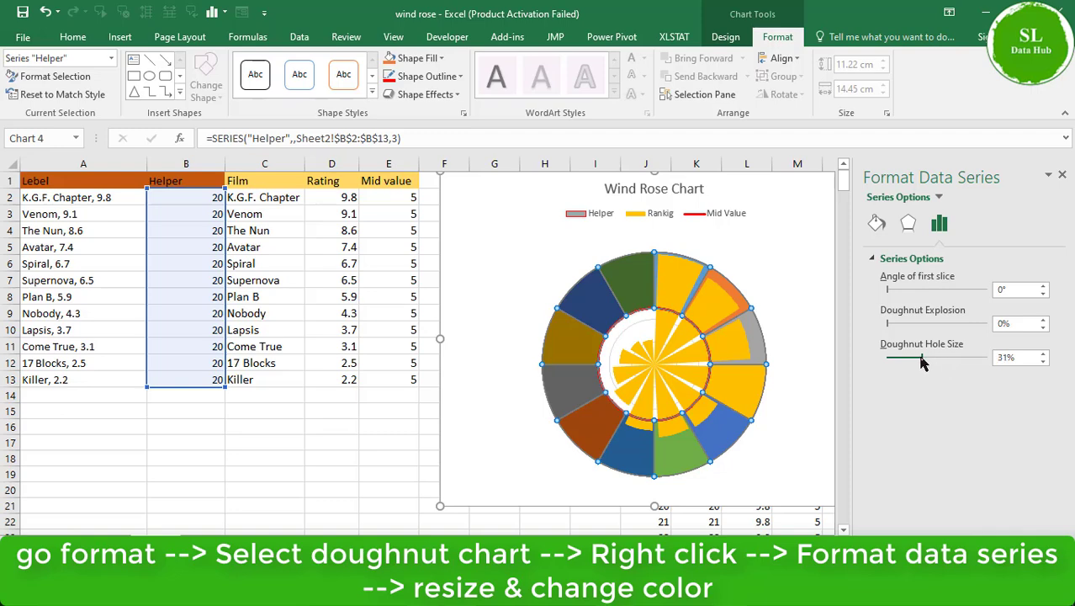
{"action": "left_click_drag", "start_coordinate": [921, 361], "coordinate": [907, 363]}
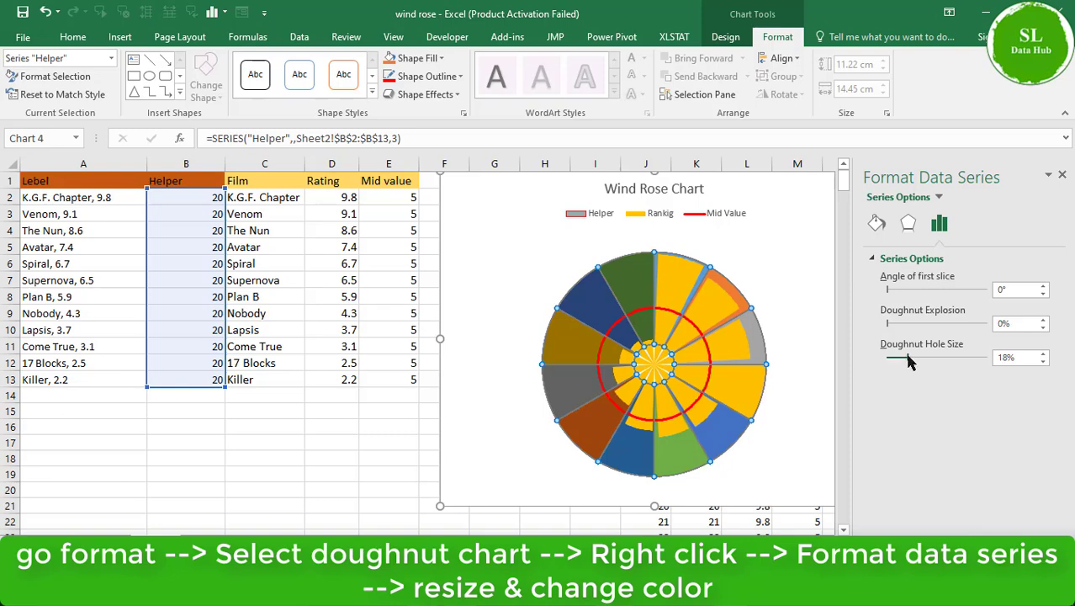
{"action": "left_click_drag", "start_coordinate": [908, 358], "coordinate": [950, 359]}
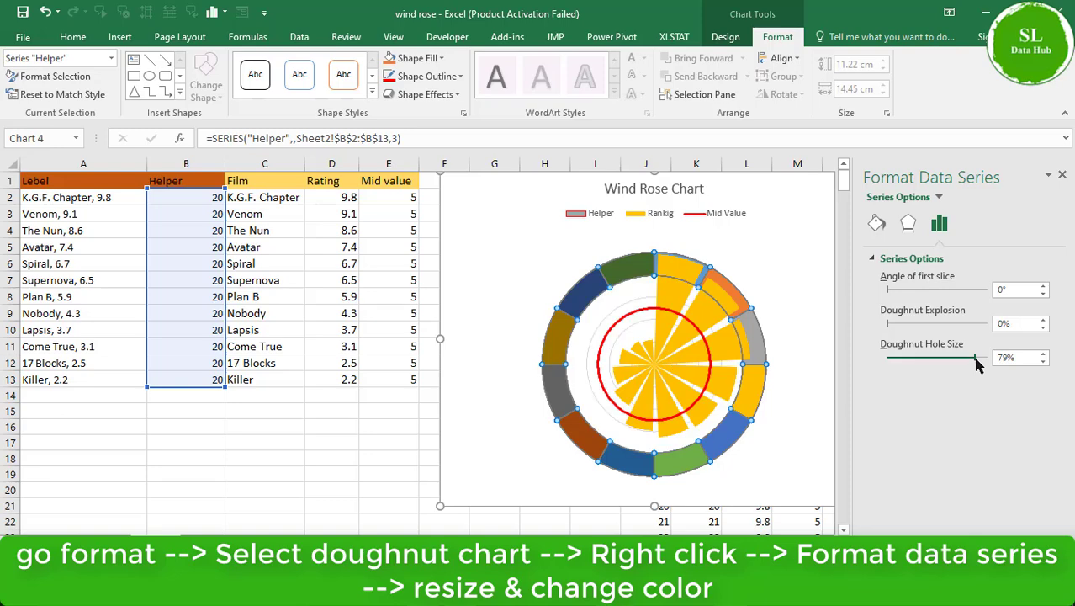
{"action": "left_click_drag", "start_coordinate": [976, 362], "coordinate": [984, 363]}
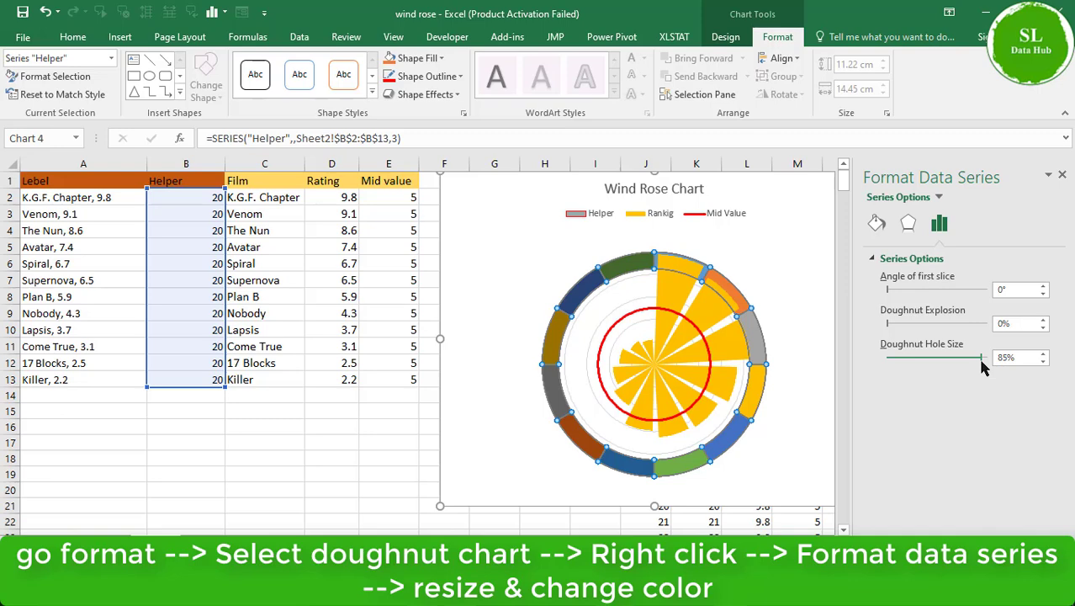
{"action": "left_click", "coordinate": [1043, 360]}
{"action": "left_click", "coordinate": [1043, 360]}
{"action": "left_click", "coordinate": [1044, 360]}
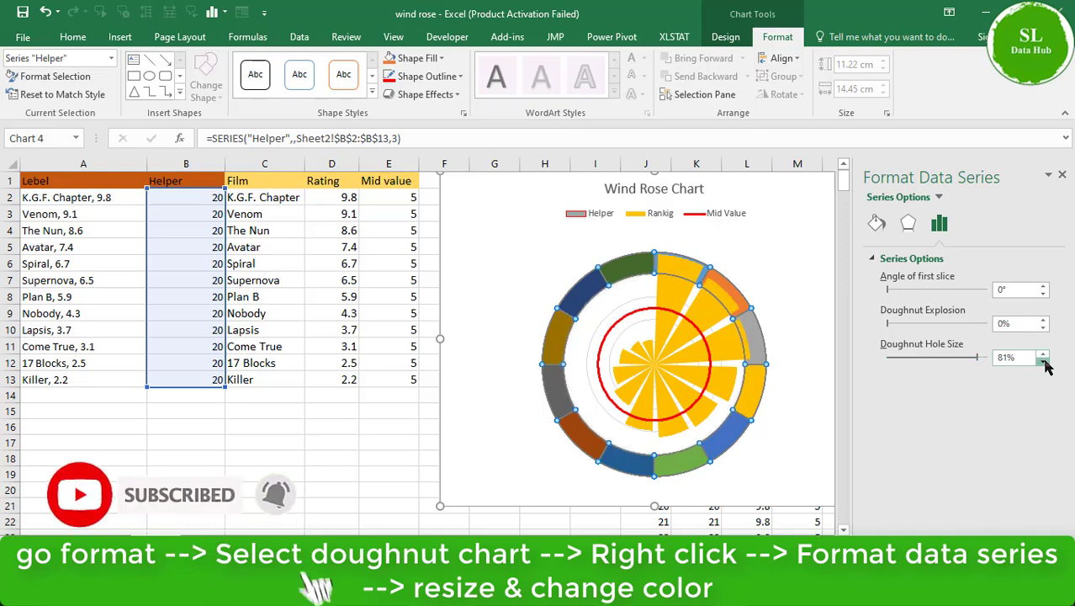
{"action": "left_click", "coordinate": [1043, 360]}
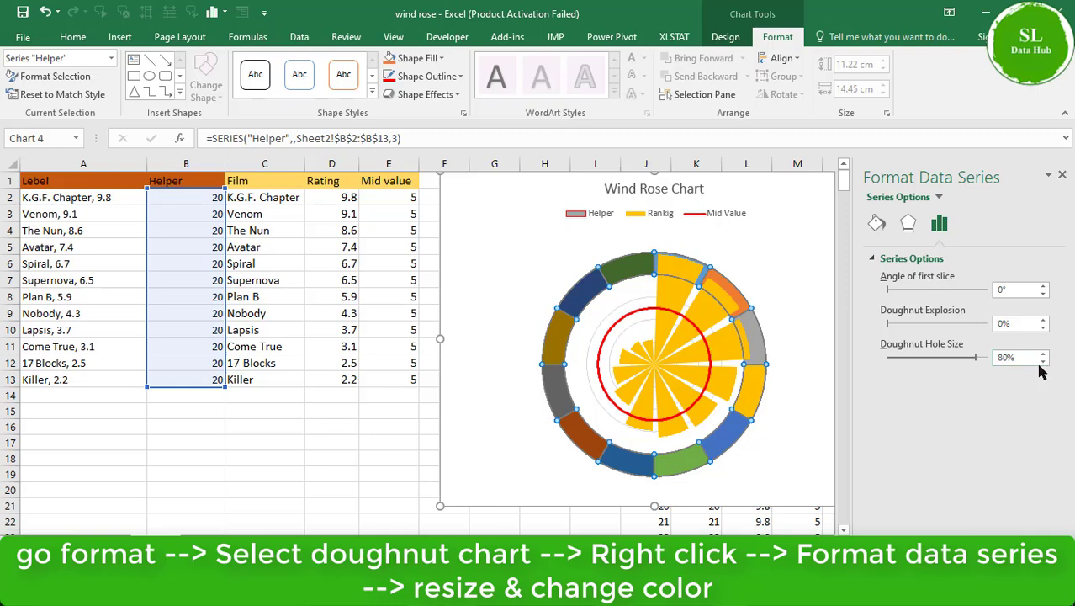
{"action": "left_click", "coordinate": [876, 224]}
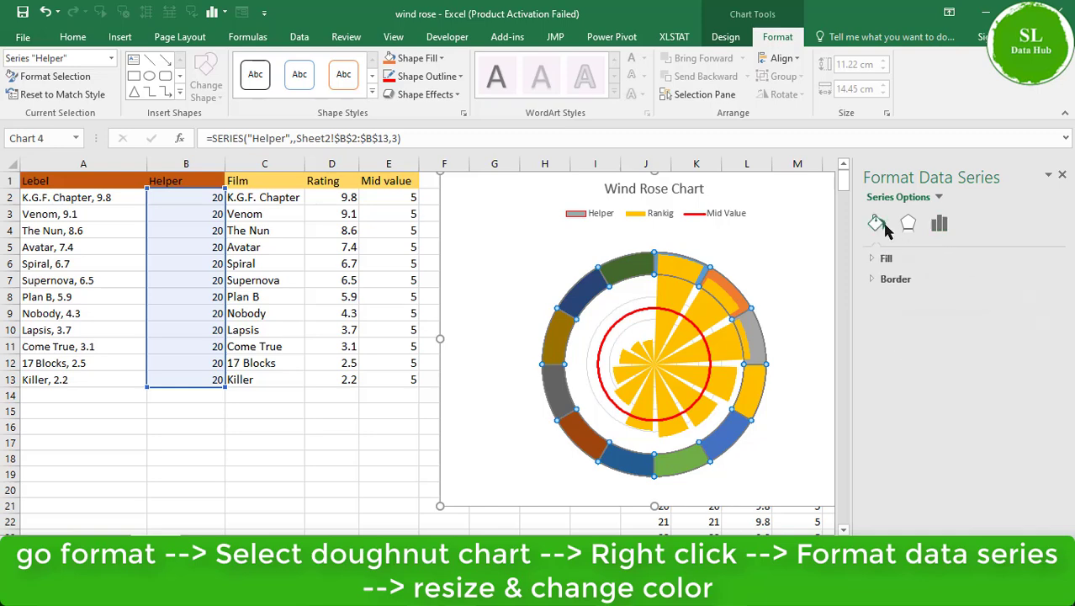
Give the Helper ring a solid fill of White, Background 1, Darker 25% grey
{"action": "left_click", "coordinate": [887, 259]}
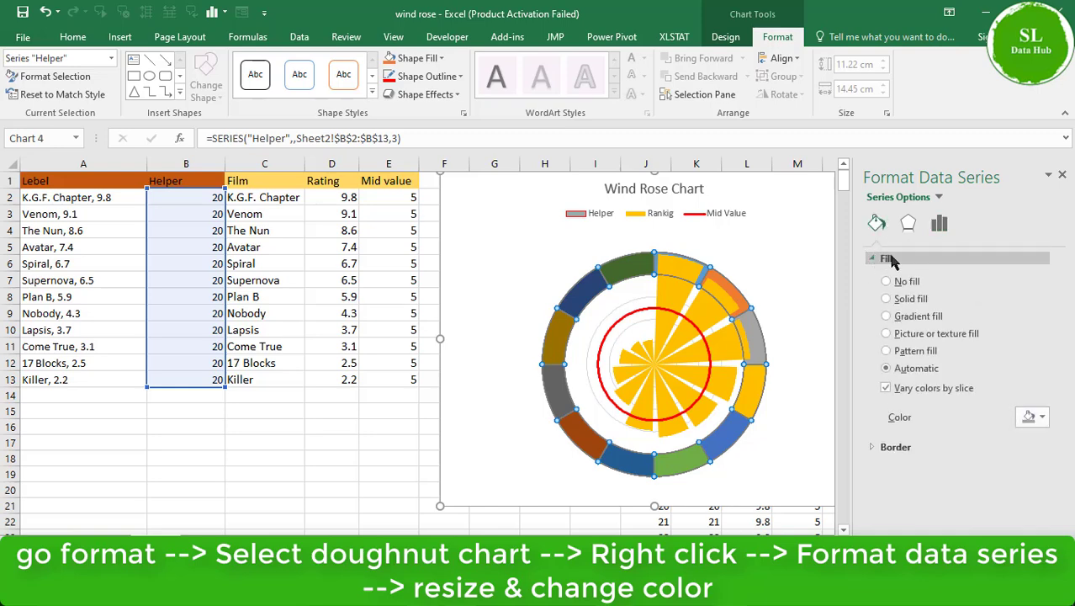
{"action": "left_click", "coordinate": [890, 302]}
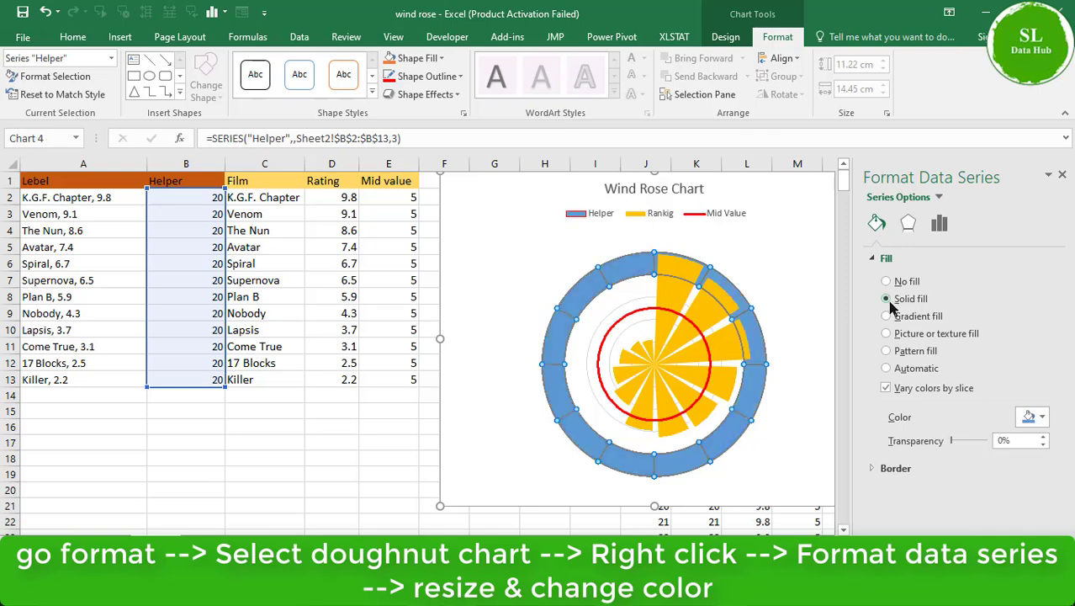
{"action": "left_click", "coordinate": [1043, 417]}
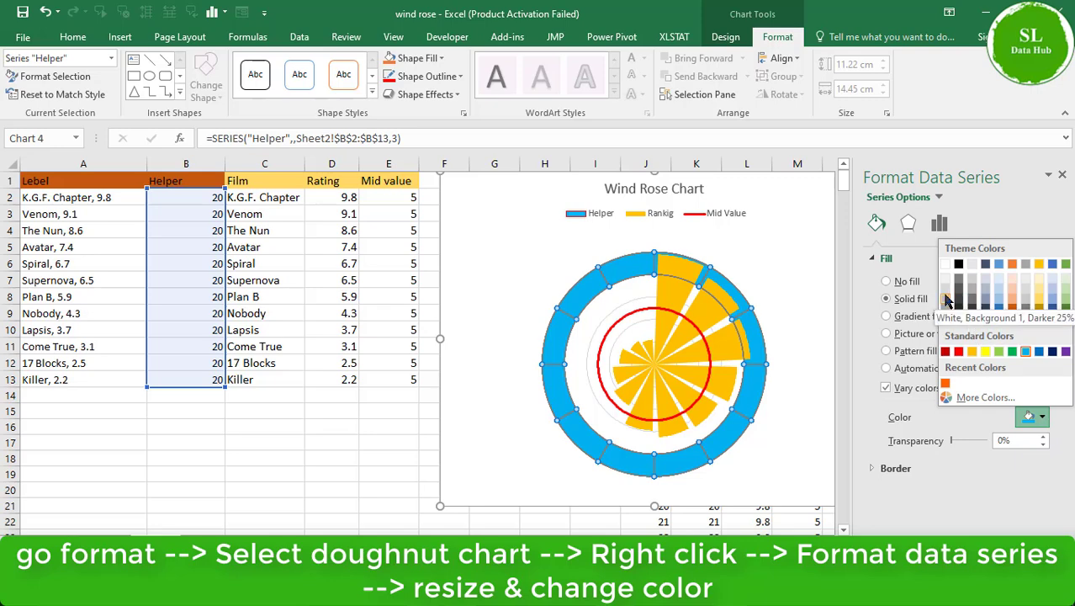
{"action": "left_click", "coordinate": [946, 300]}
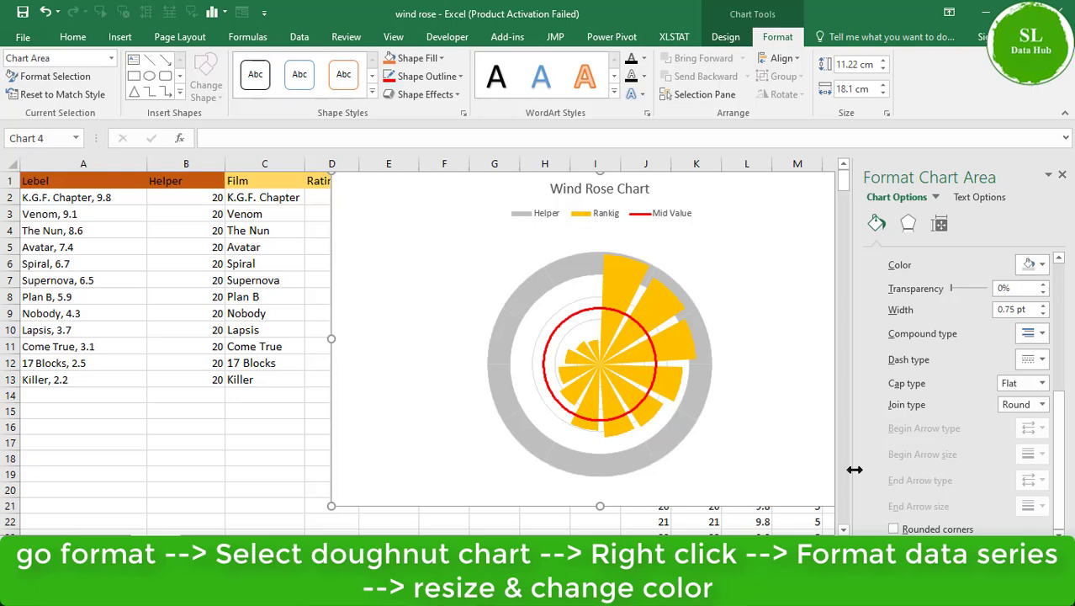
{"action": "left_click", "coordinate": [522, 295]}
Add data labels to the segments of the grey Helper ring
{"action": "right_click", "coordinate": [522, 297]}
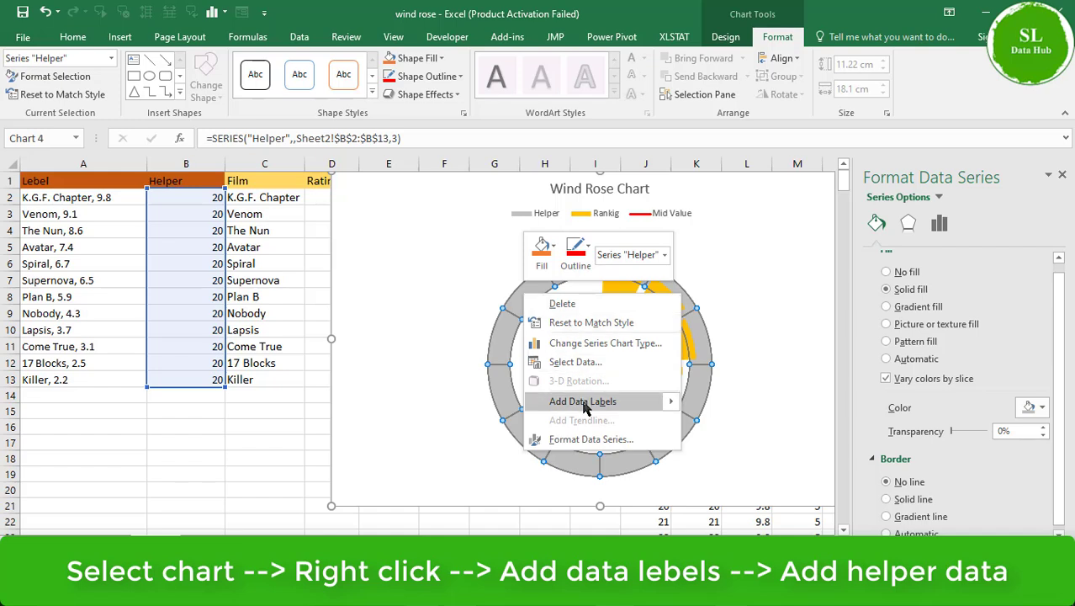
{"action": "mouse_move", "coordinate": [592, 406]}
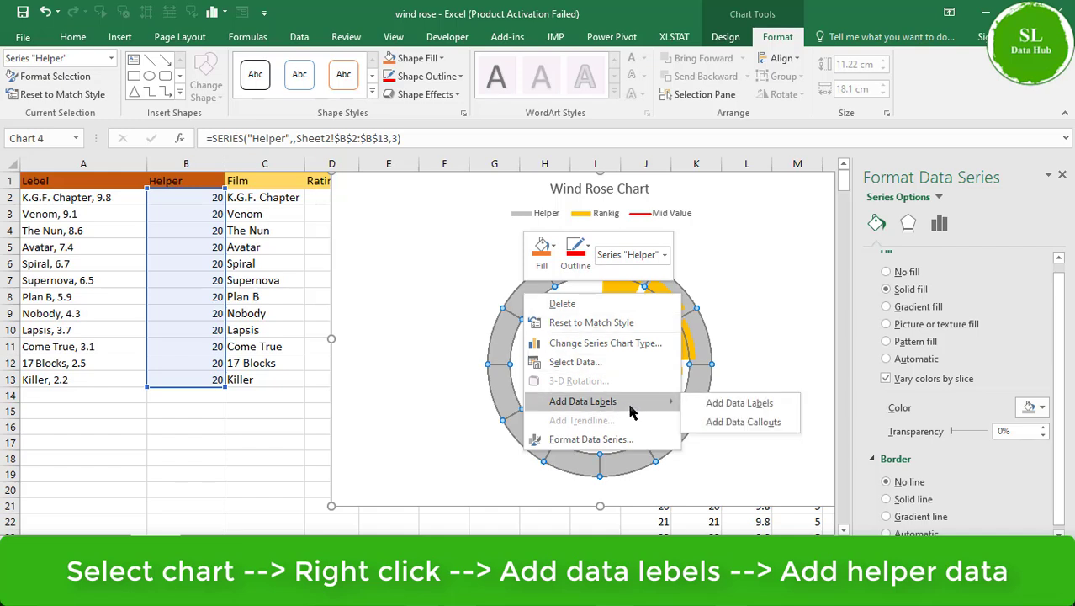
{"action": "left_click", "coordinate": [711, 404]}
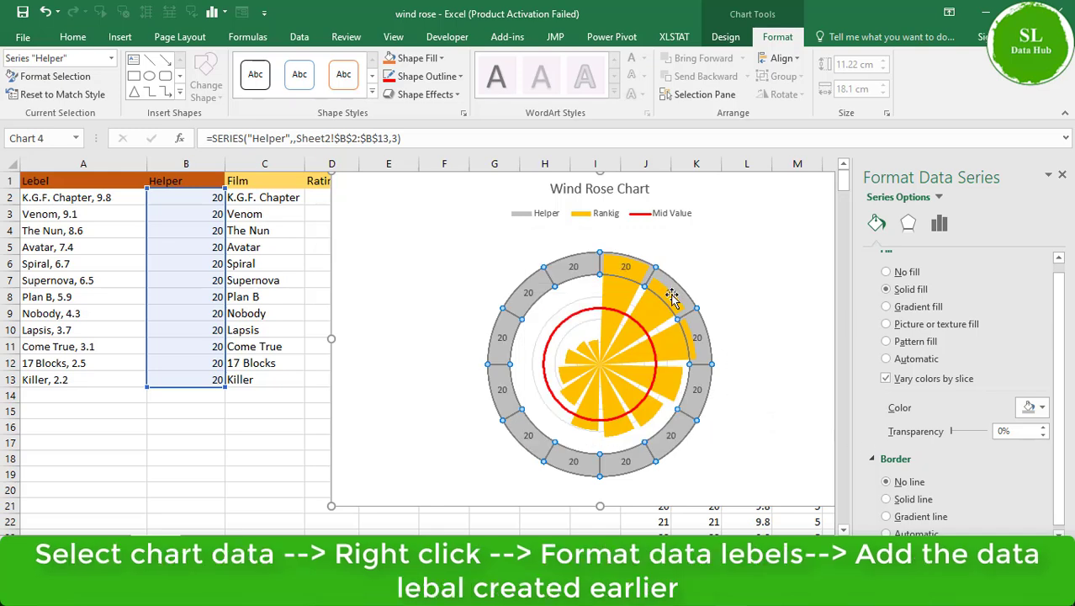
Switch the ring labels from Value to Value From Cells using A2:A13
{"action": "left_click", "coordinate": [574, 266]}
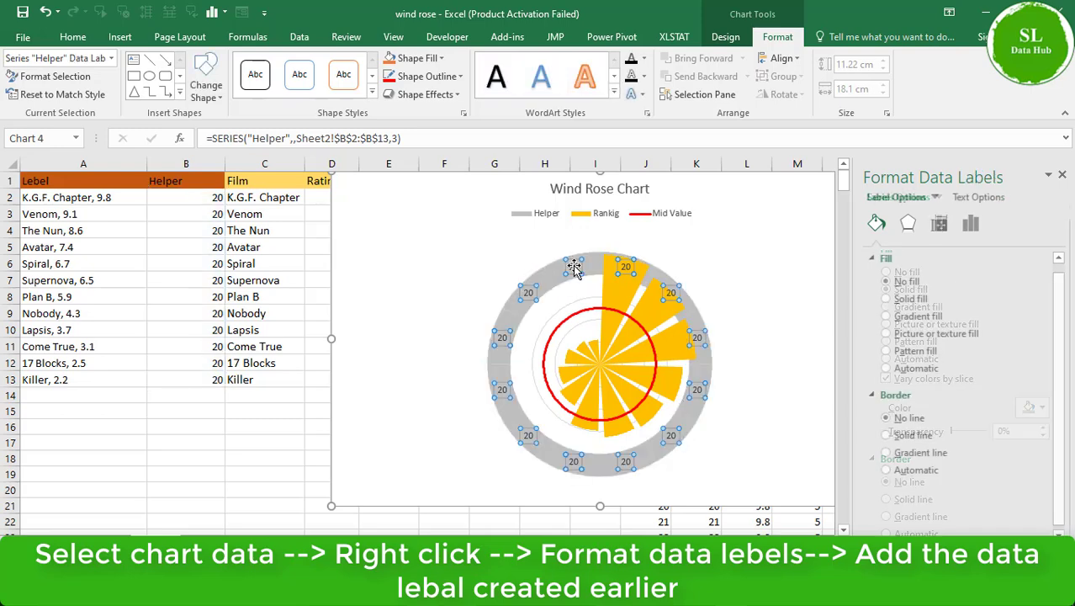
{"action": "right_click", "coordinate": [575, 269]}
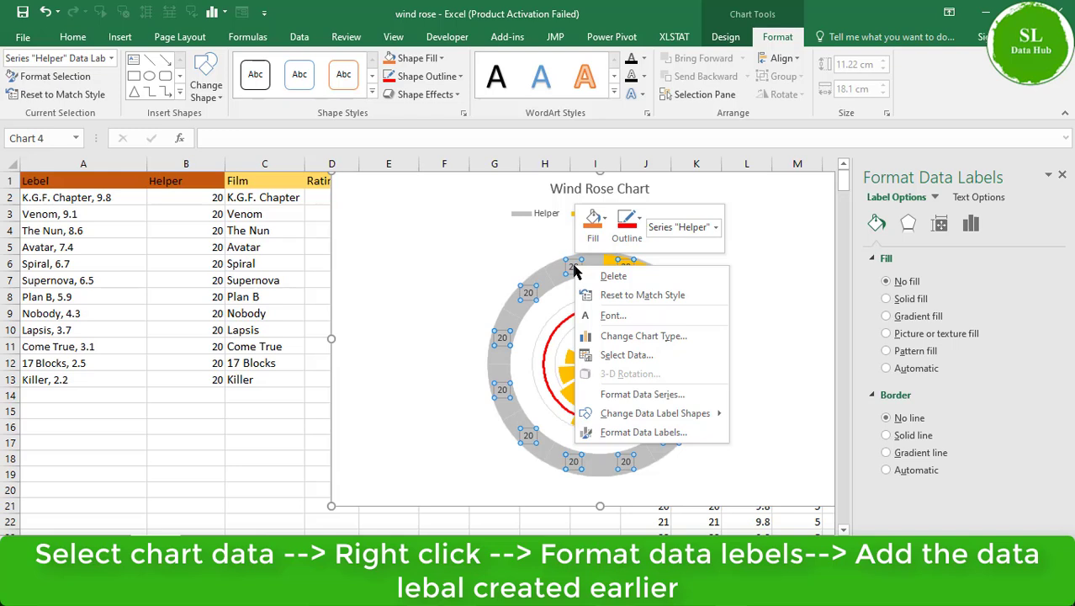
{"action": "key", "text": "Escape"}
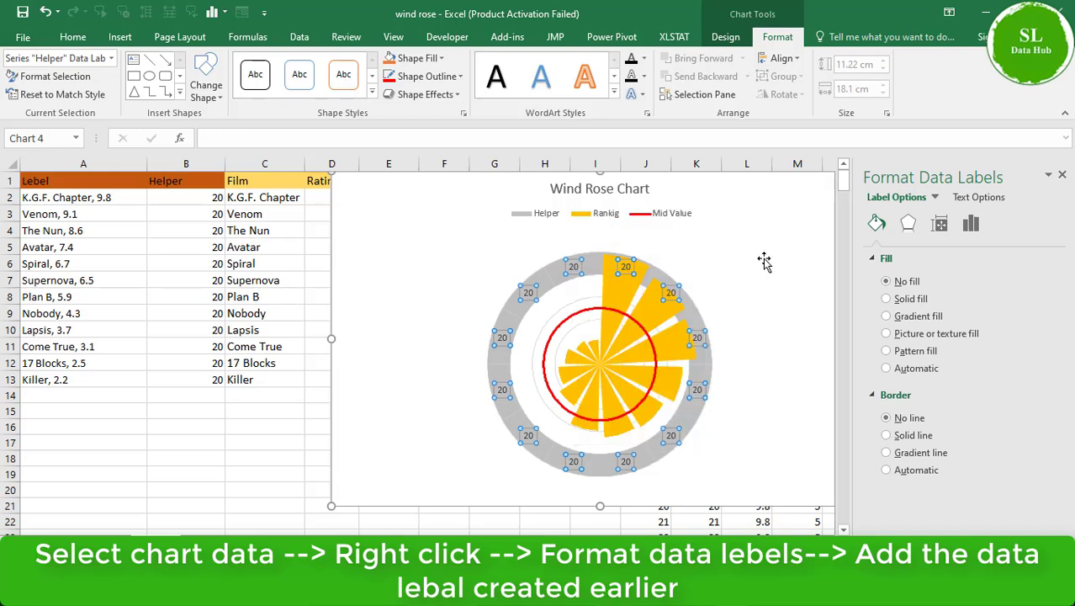
{"action": "left_click", "coordinate": [970, 225]}
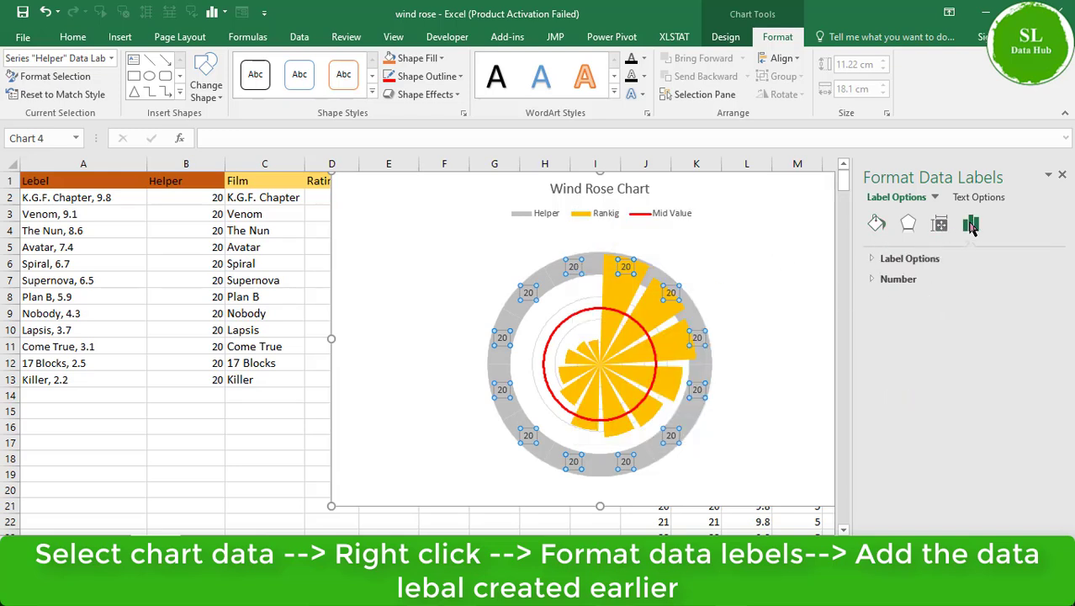
{"action": "left_click", "coordinate": [874, 259]}
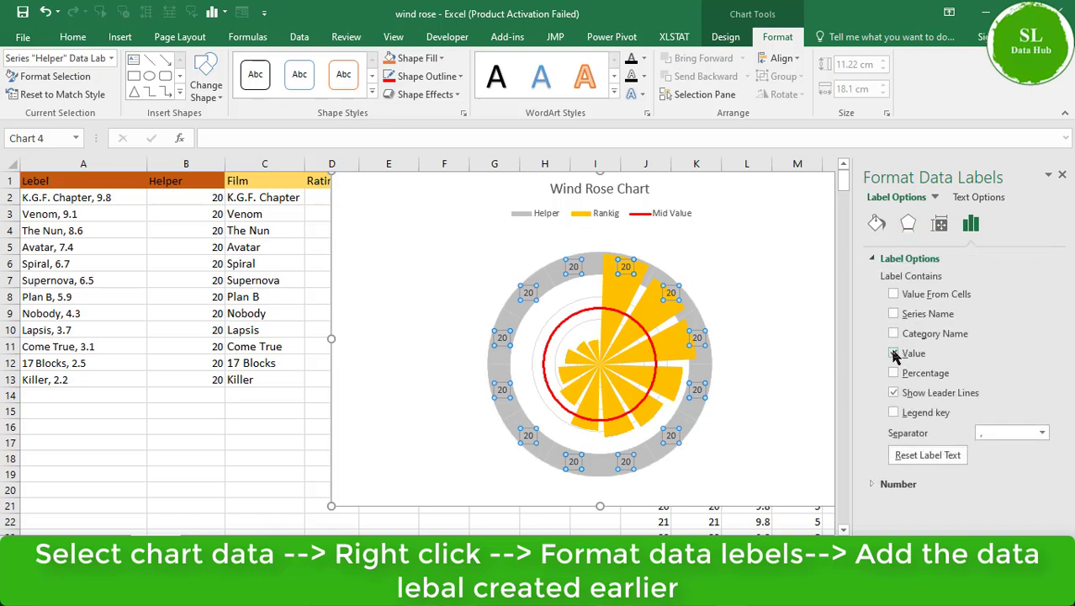
{"action": "left_click", "coordinate": [894, 354]}
{"action": "left_click", "coordinate": [894, 295]}
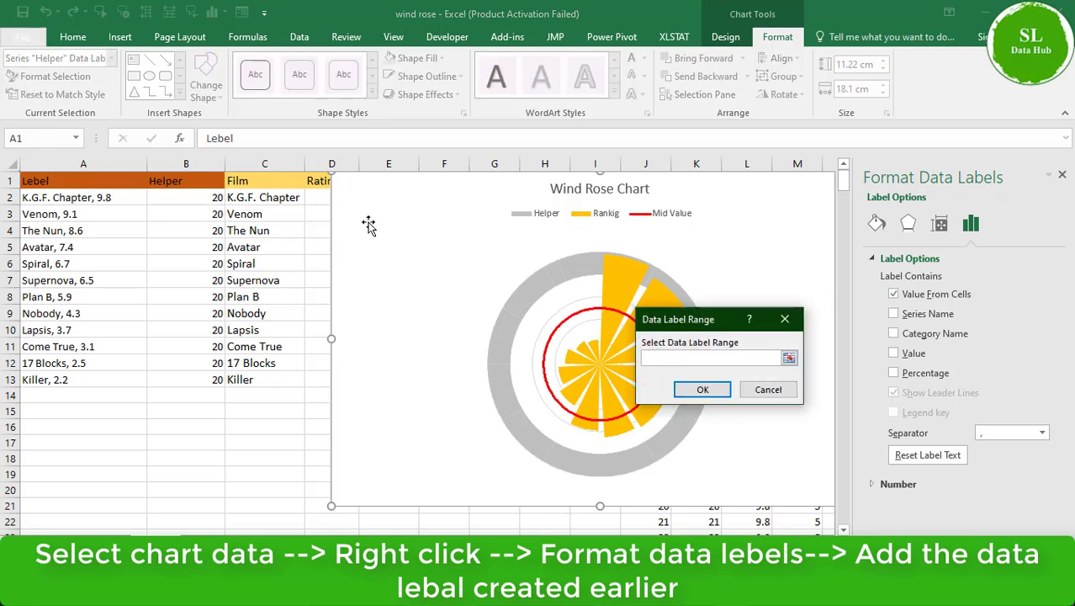
{"action": "left_click", "coordinate": [93, 198]}
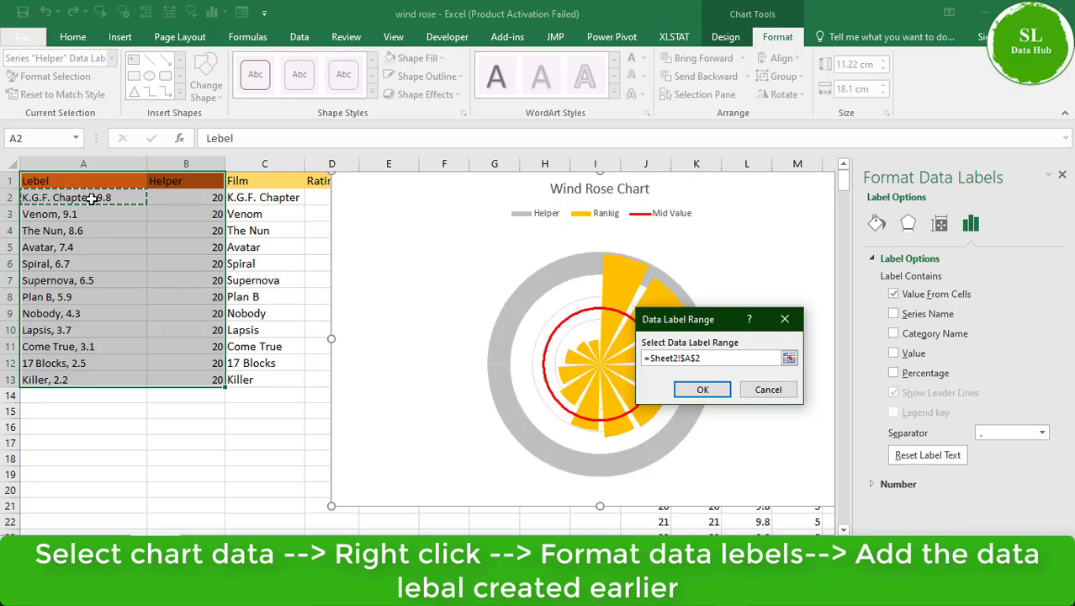
{"action": "left_click_drag", "start_coordinate": [93, 198], "coordinate": [65, 378]}
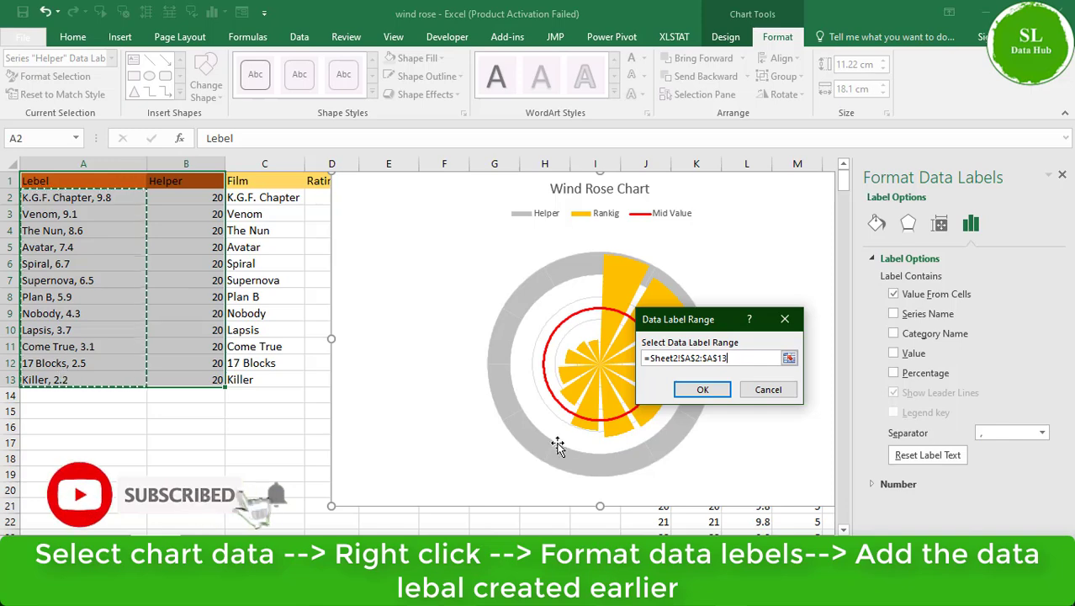
{"action": "left_click", "coordinate": [703, 390]}
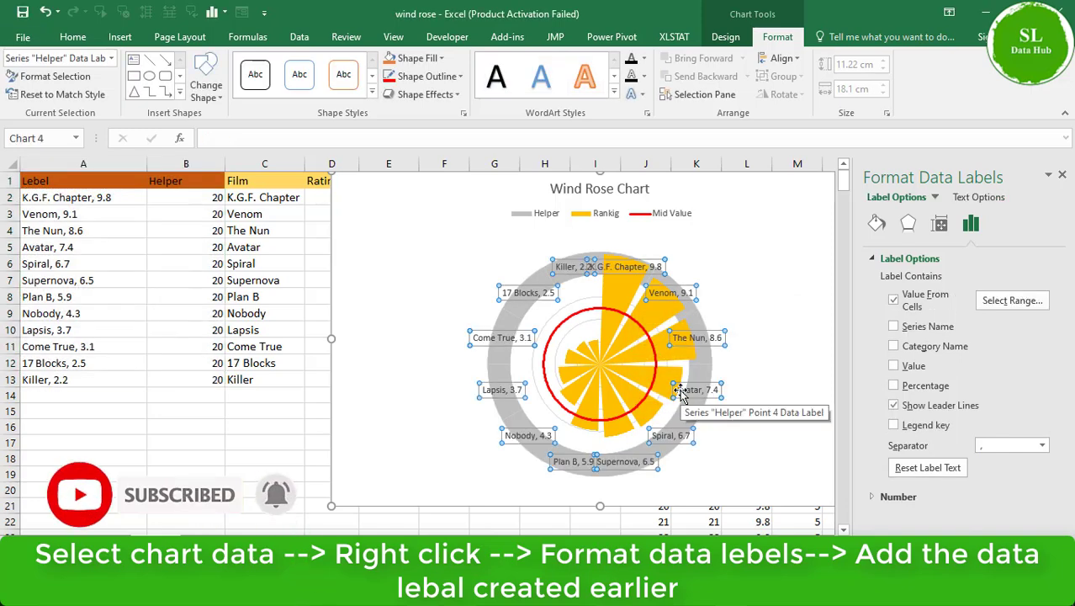
Close the formatting pane, collapse the ribbon, and stretch the chart taller
{"action": "left_click", "coordinate": [1062, 174]}
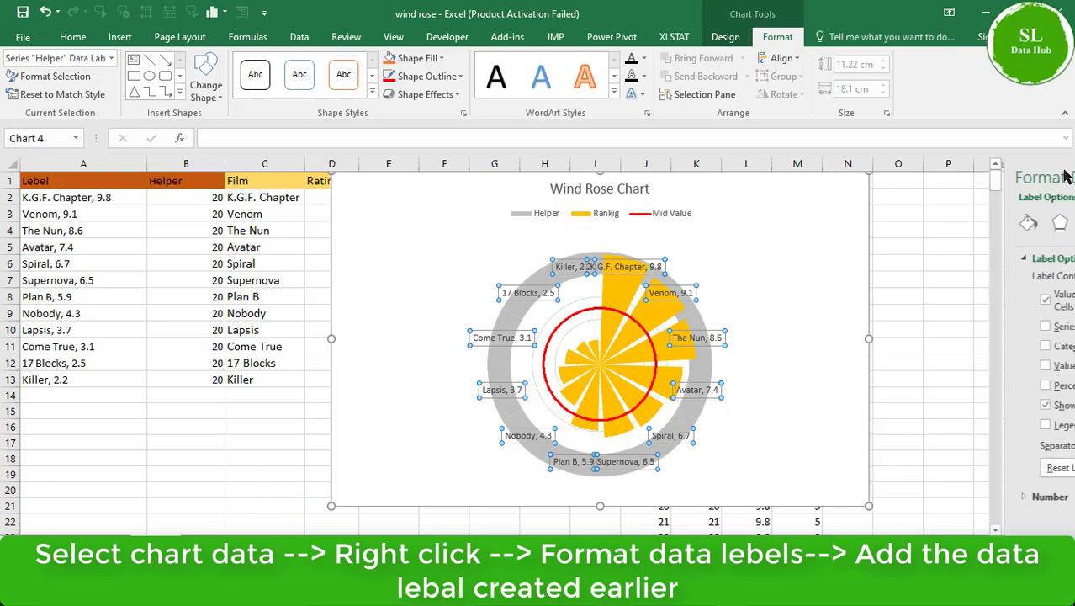
{"action": "left_click", "coordinate": [1064, 114]}
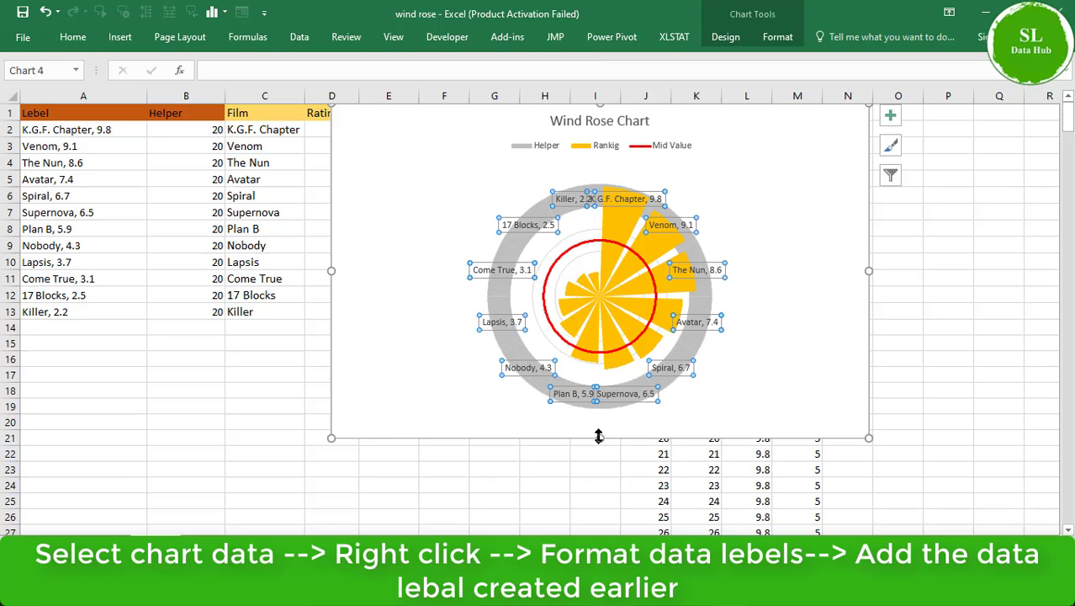
{"action": "left_click_drag", "start_coordinate": [598, 436], "coordinate": [597, 523]}
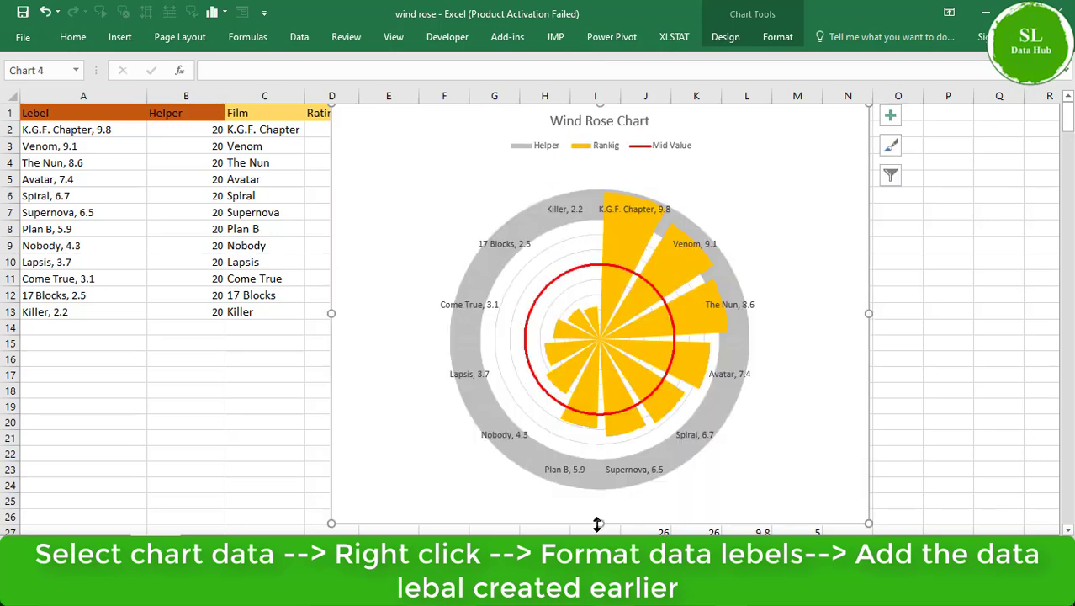
Give the Helper series a 10% Doughnut Explosion so gaps separate the grey ring's slices
{"action": "left_click", "coordinate": [549, 217]}
{"action": "right_click", "coordinate": [550, 220]}
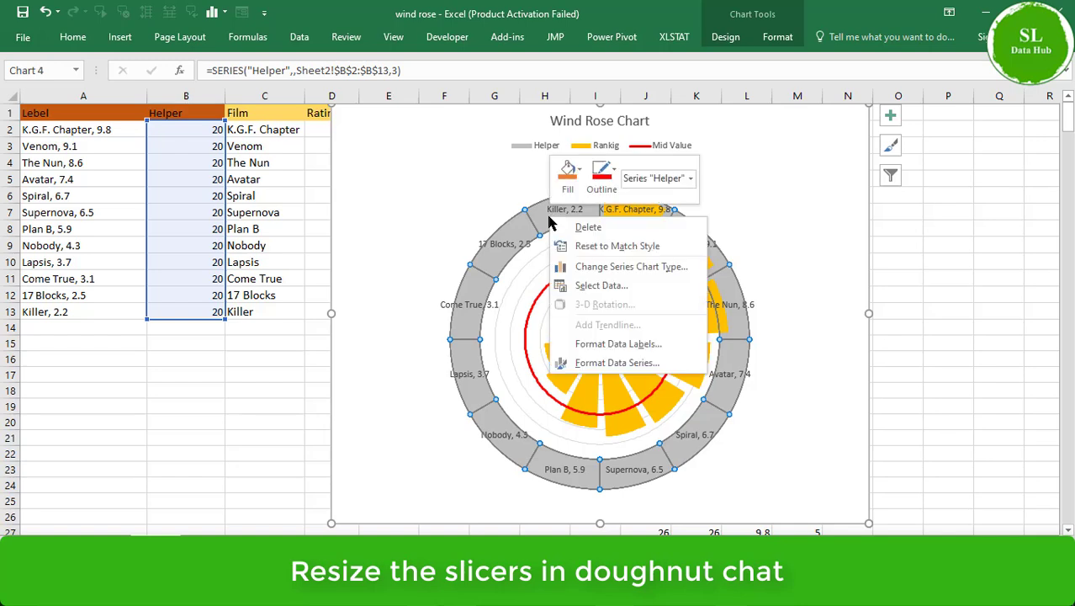
{"action": "left_click", "coordinate": [600, 364]}
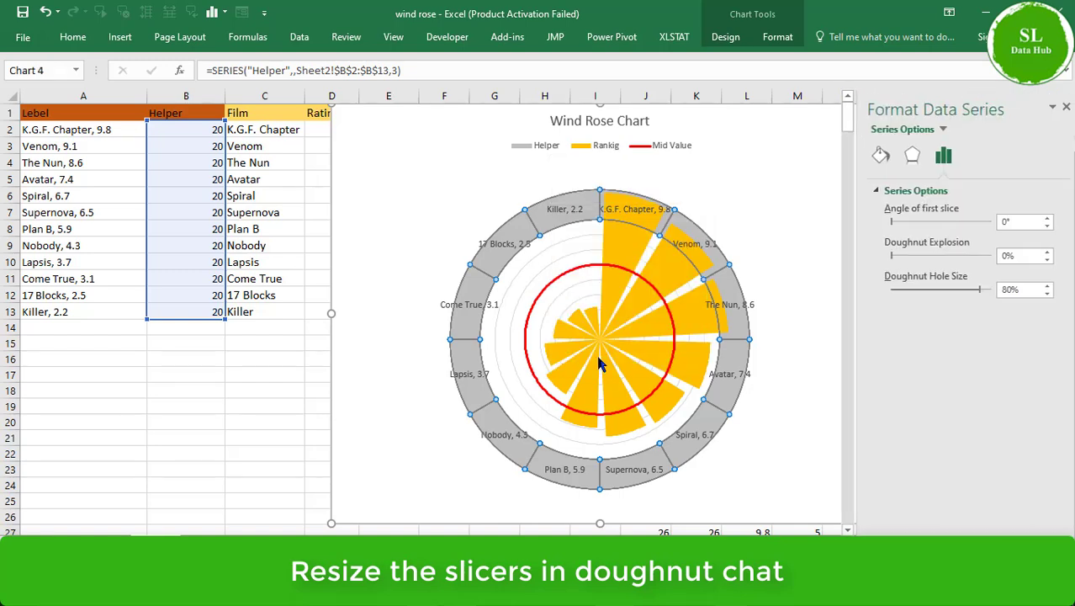
{"action": "left_click", "coordinate": [908, 156]}
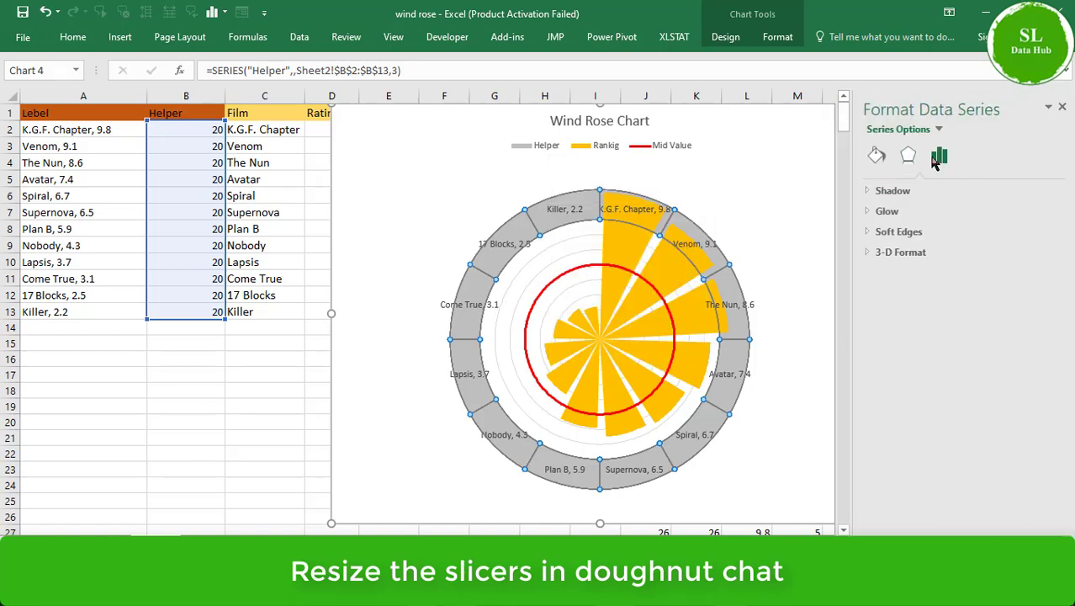
{"action": "left_click", "coordinate": [938, 160]}
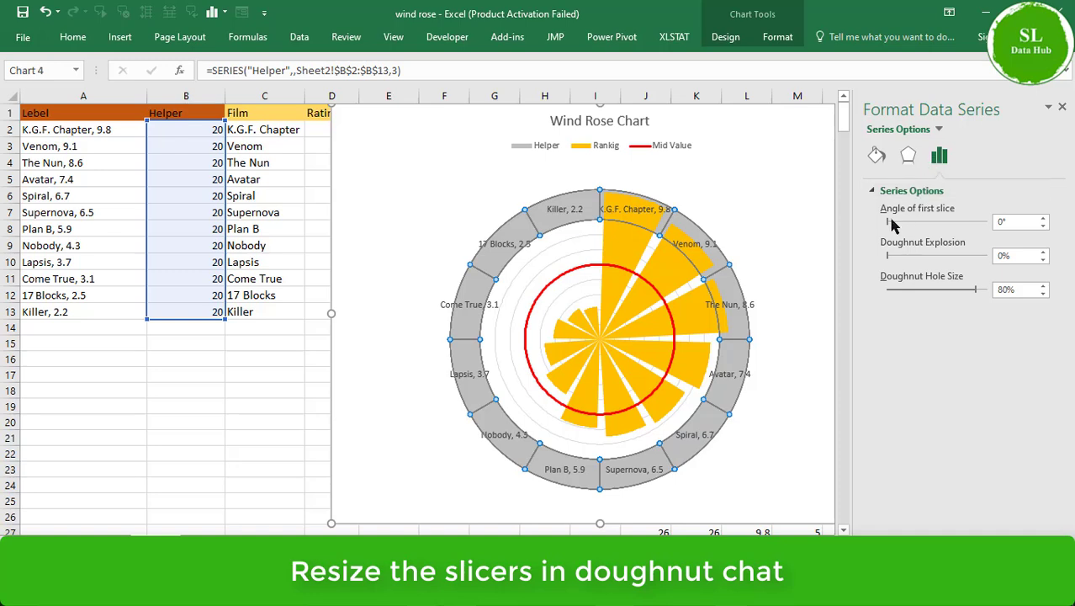
{"action": "mouse_move", "coordinate": [890, 224]}
{"action": "left_mouse_down"}
{"action": "mouse_move", "coordinate": [875, 227]}
{"action": "mouse_move", "coordinate": [891, 254]}
{"action": "left_mouse_up"}
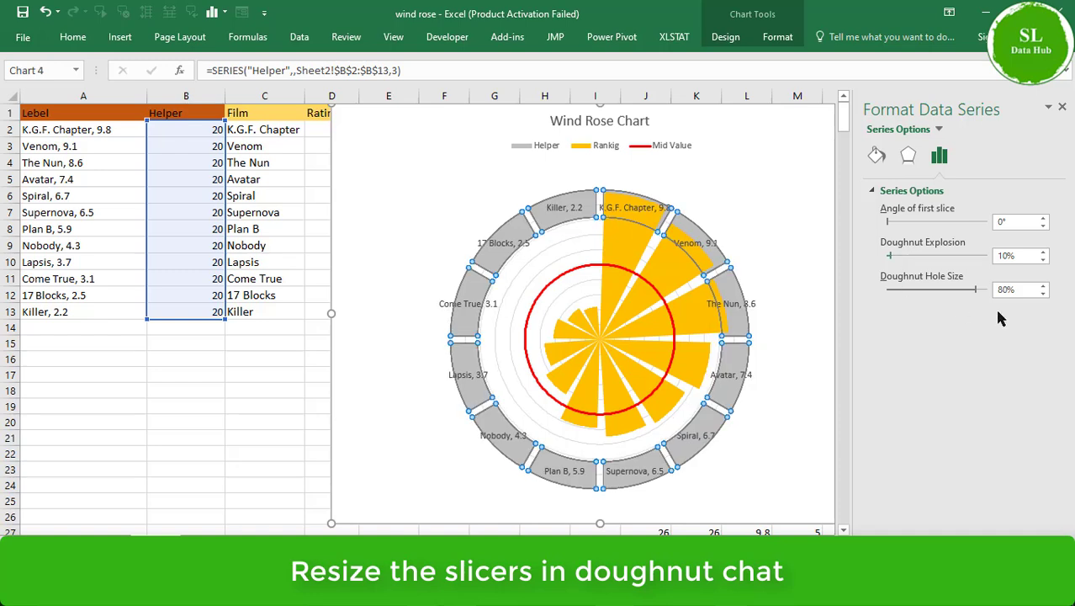
{"action": "left_click", "coordinate": [1062, 107]}
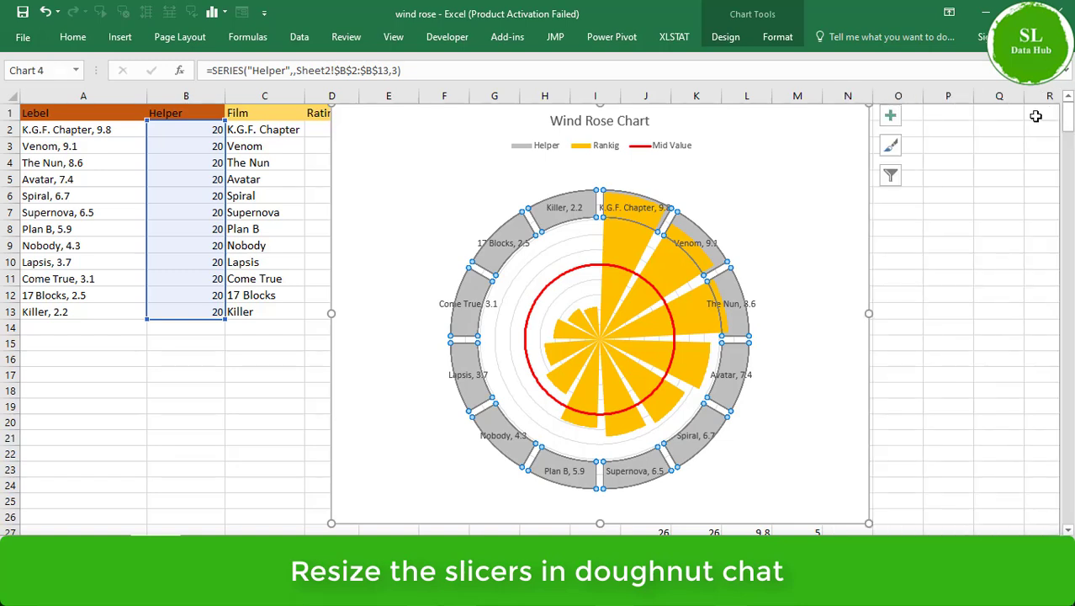
{"action": "left_click", "coordinate": [892, 118]}
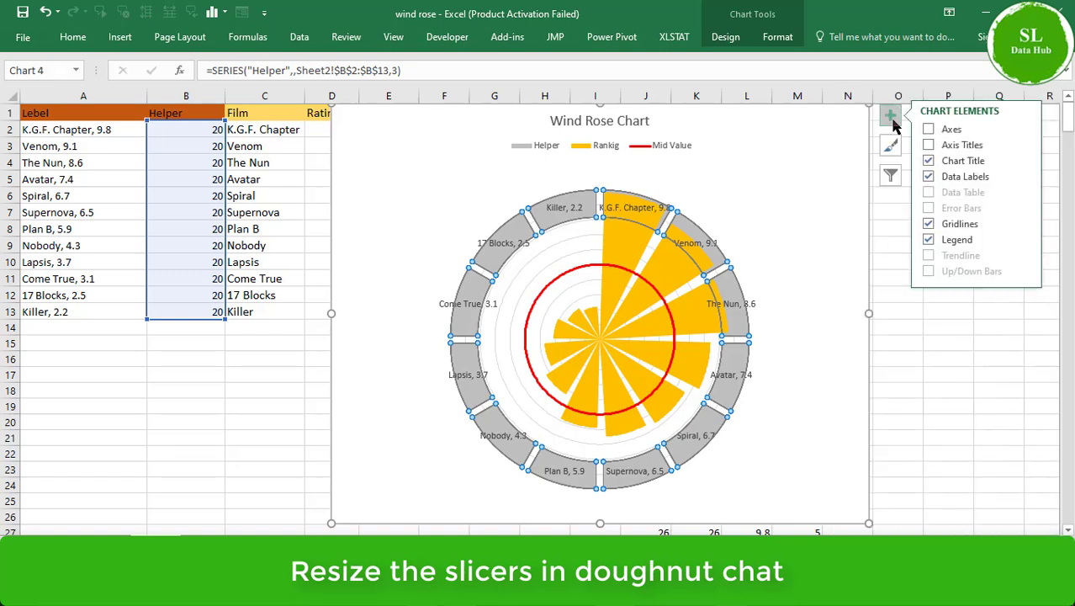
{"action": "left_click", "coordinate": [899, 340]}
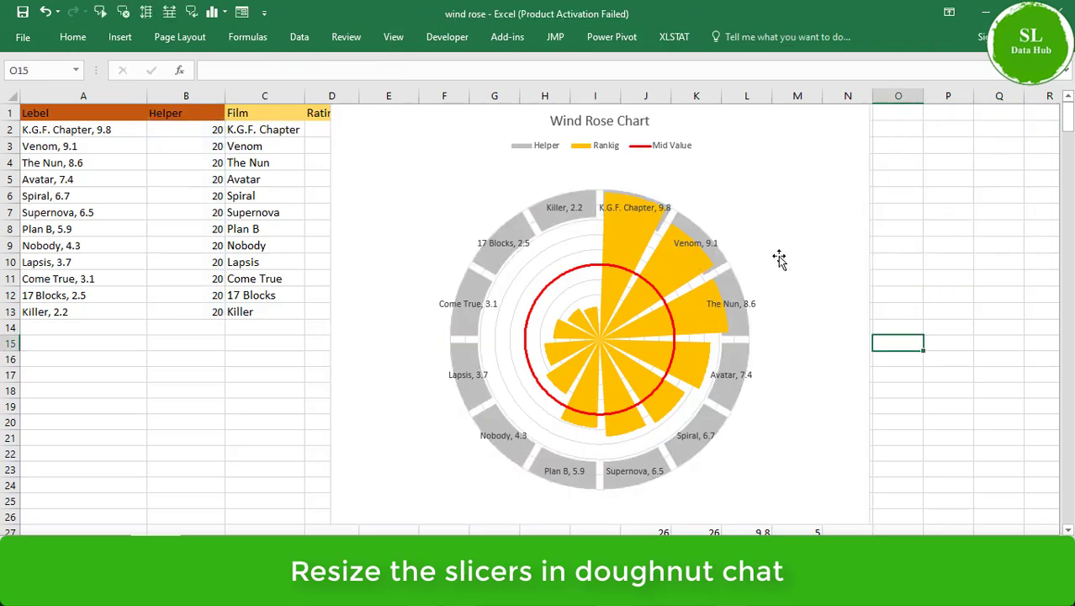